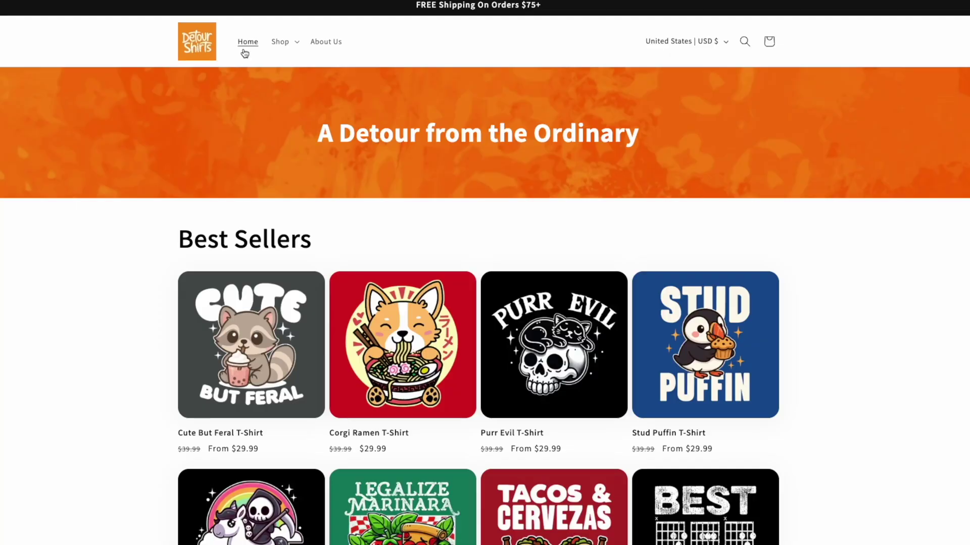
- Open the shop's Downloads collection and view the Shirtober 2025 Prompts product
click(283, 41)
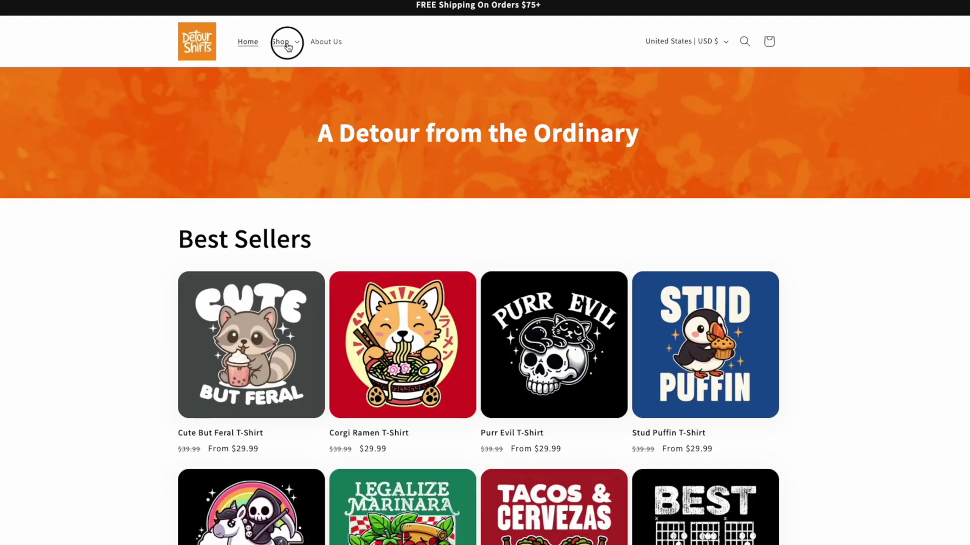
click(293, 146)
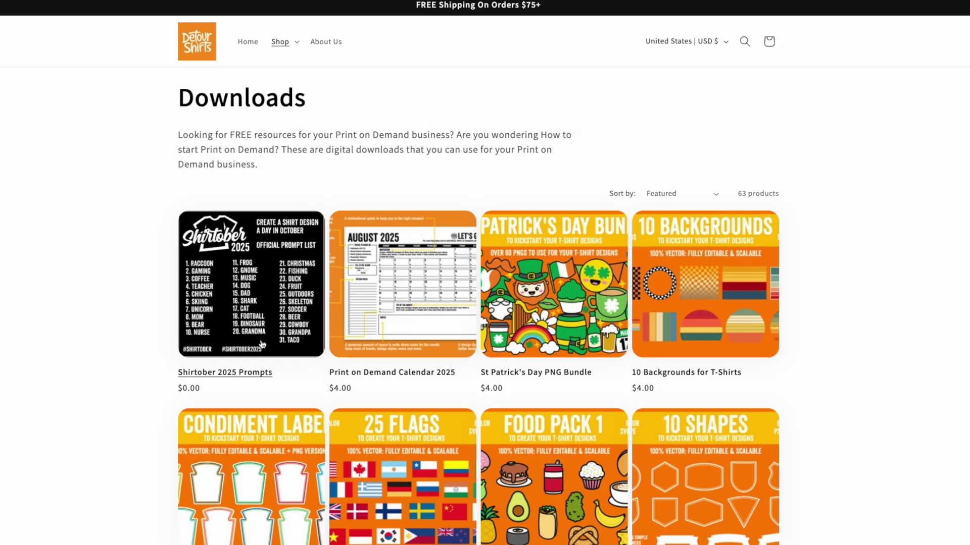
click(262, 344)
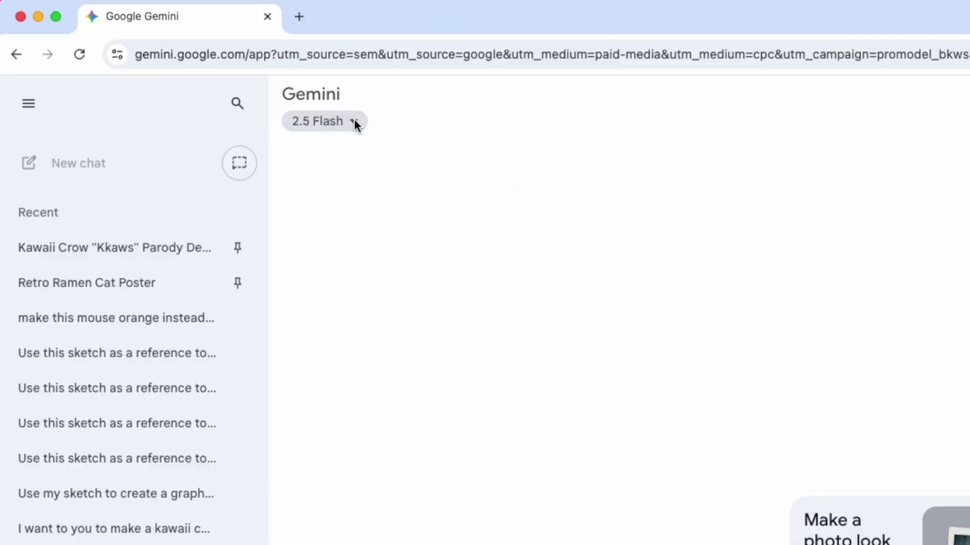
- Switch to Google Gemini, choose the 2.5 Flash model and turn on image creation for the prompt
click(162, 58)
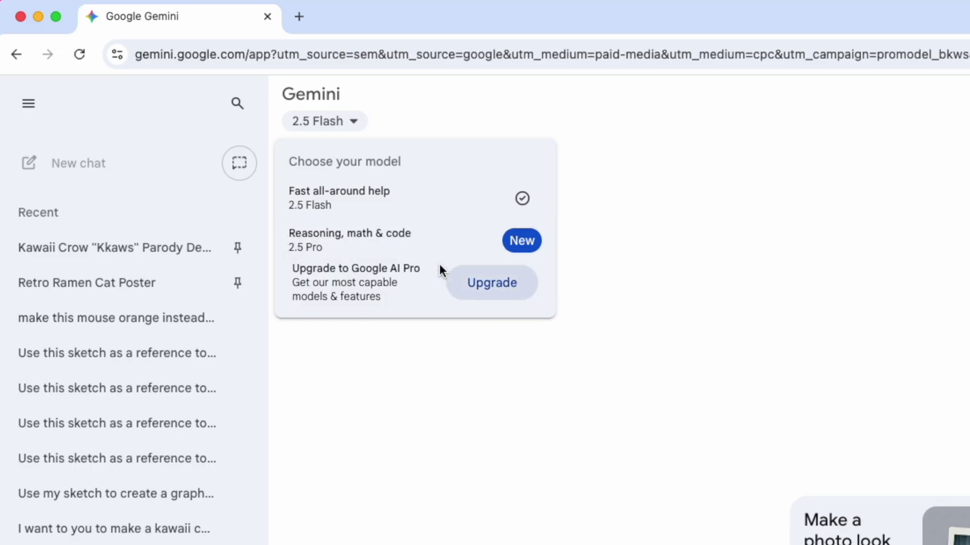
click(350, 207)
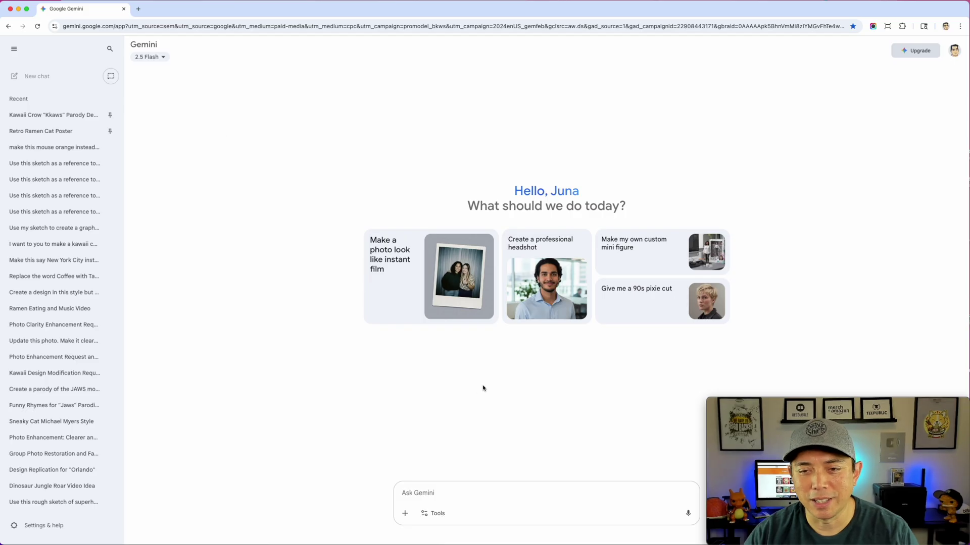
click(440, 514)
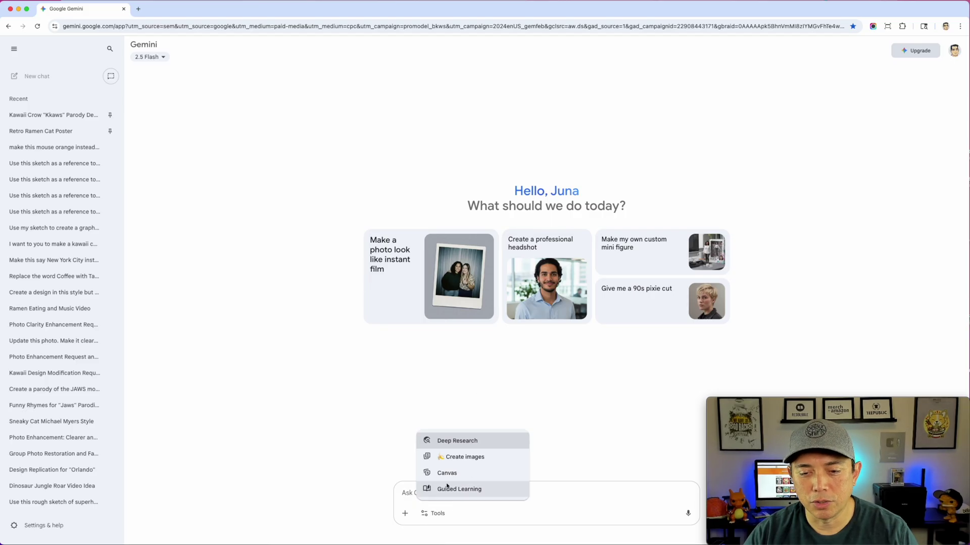
click(447, 458)
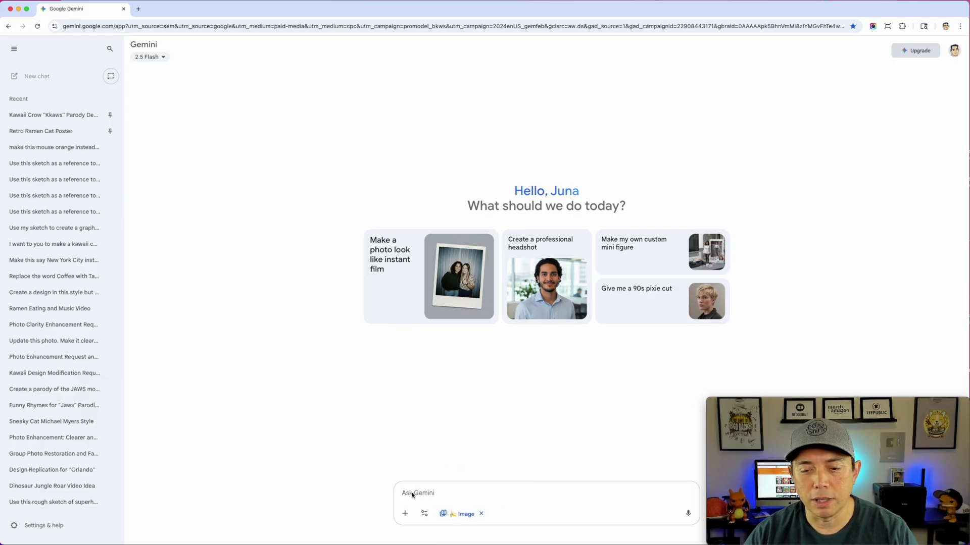
- Upload the sketch file Scan.jpeg from the Desktop to the prompt
click(404, 513)
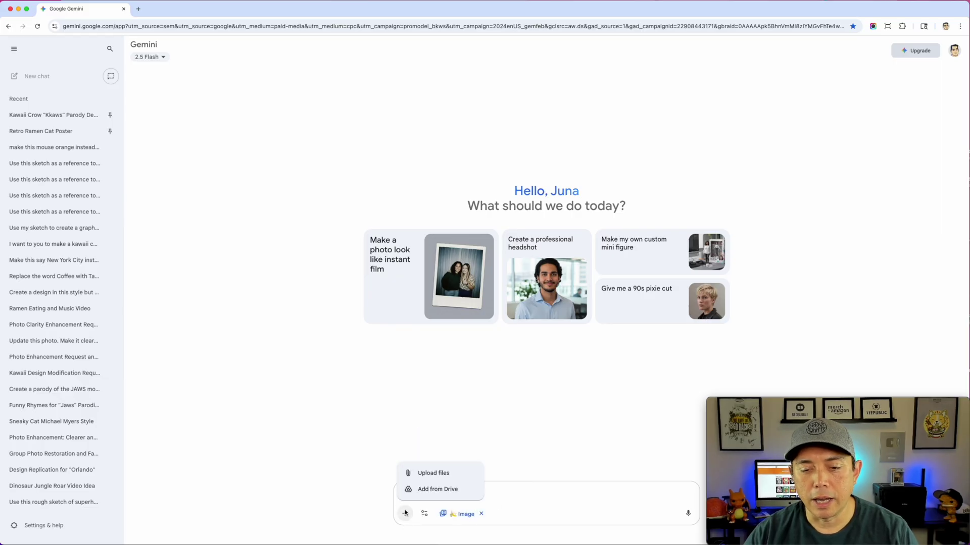
click(410, 474)
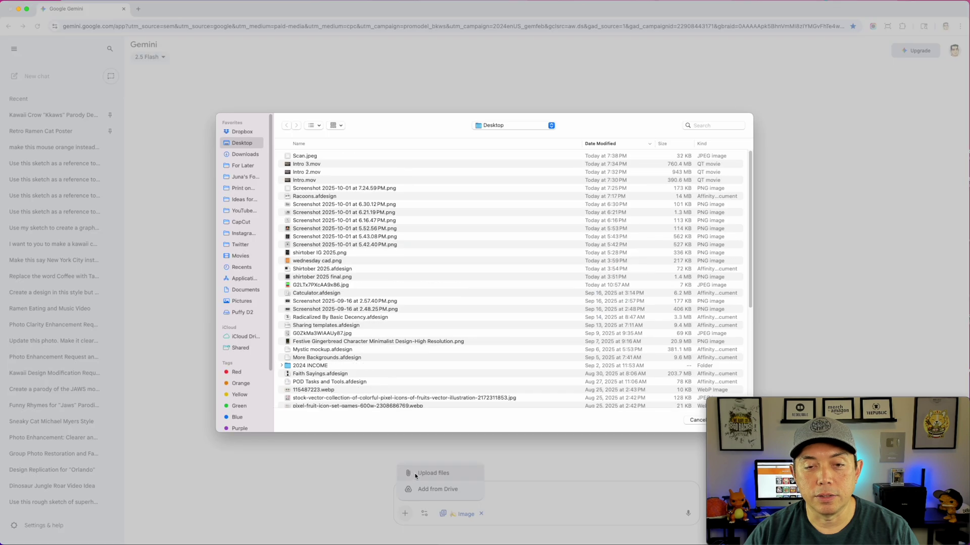
double_click(314, 156)
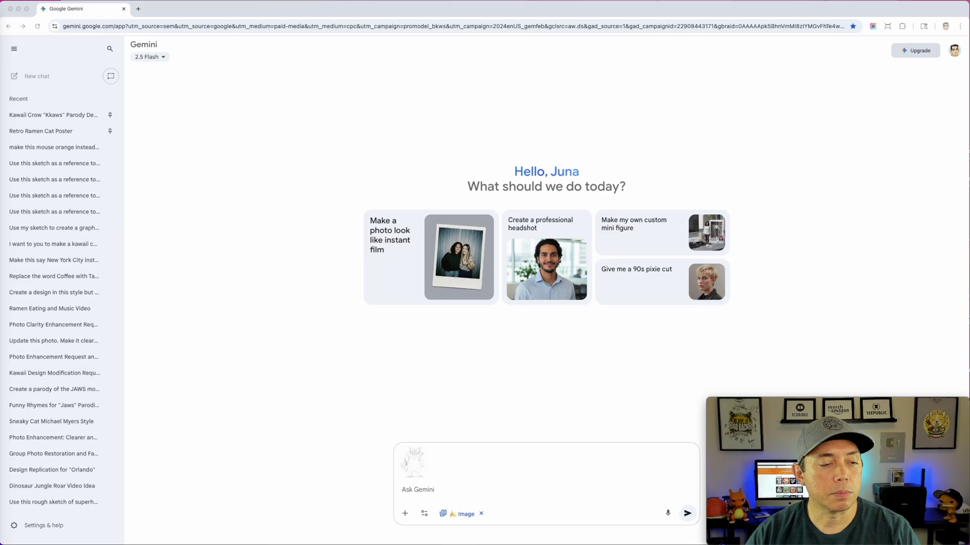
- Request a detailed vintage line art raccoon from the sketch, upright with sunglasses and wine glass, only dark blue and white on a solid white background
click(426, 493)
text(Use this sketch as a reference to create a detailed vintage illustration line art style using a dark blue color. The illustration is a raccoon standing upright, looking straight ahead, wearing sunglasses, holding a wine glass in one hand, looking classy and refined. Have it all on a solid white background. There should only be 2 color dark blue and white.)
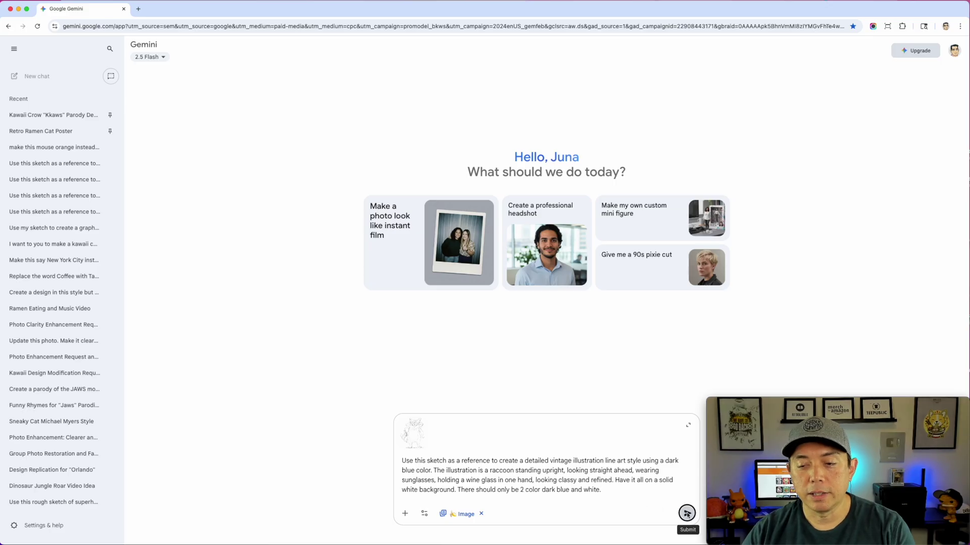
click(687, 514)
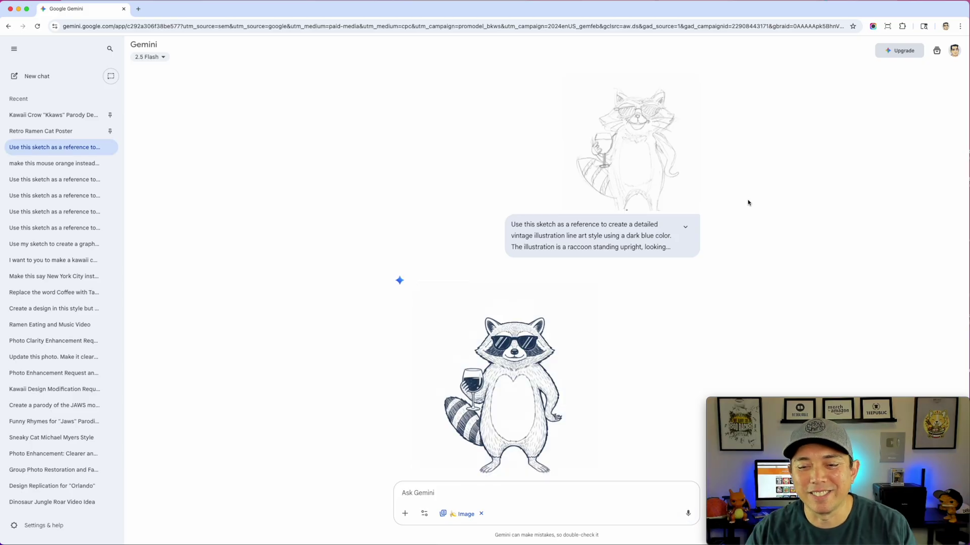
- Request the raccoon in vintage hand-drawn engraving style, 19th century etching with cross-hatching and stipple shading, and view the new image enlarged
click(518, 375)
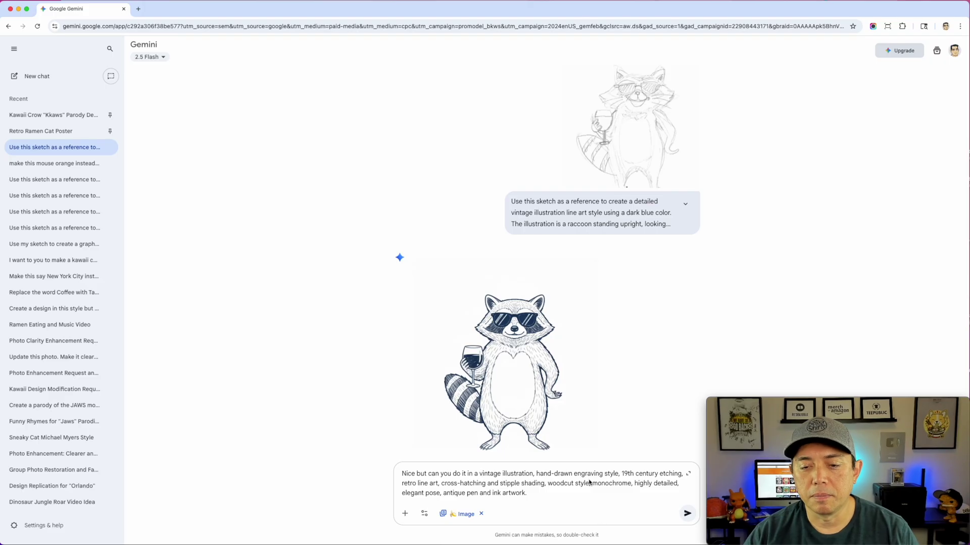
click(686, 513)
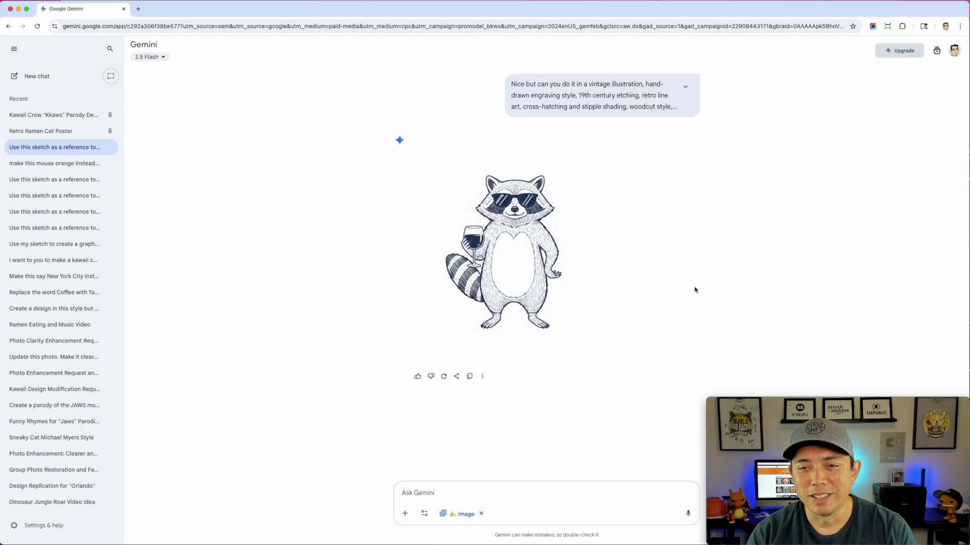
scroll(568, 338, up, 5)
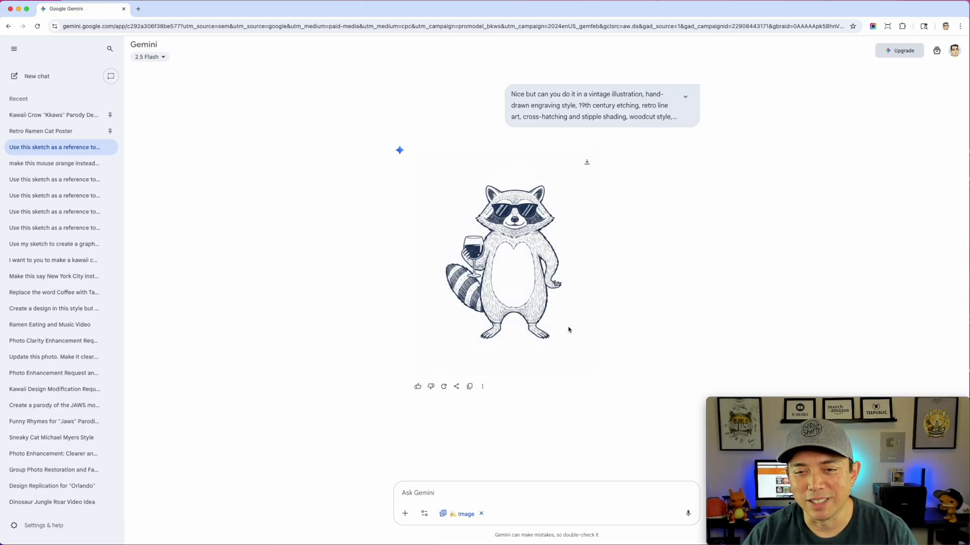
scroll(568, 341, down, 5)
click(570, 329)
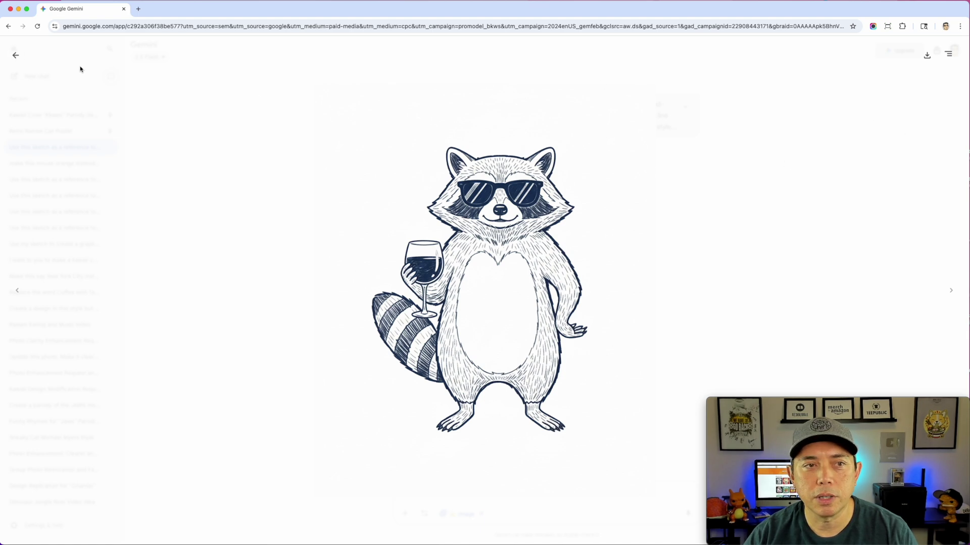
click(15, 55)
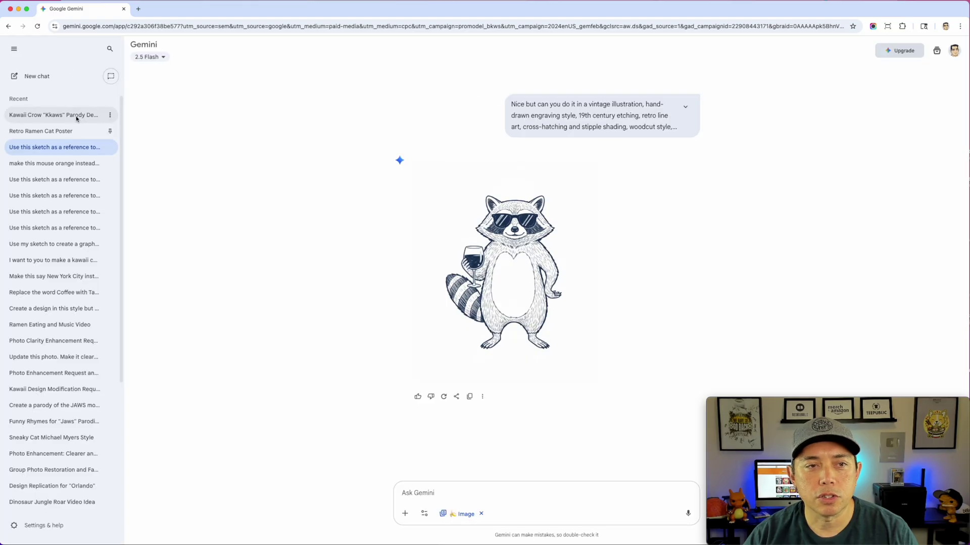
- In a new chat, request a classy upright raccoon holding a wine glass, 19th century etching style, solid white background, only 2 colors dark blue and white
click(43, 81)
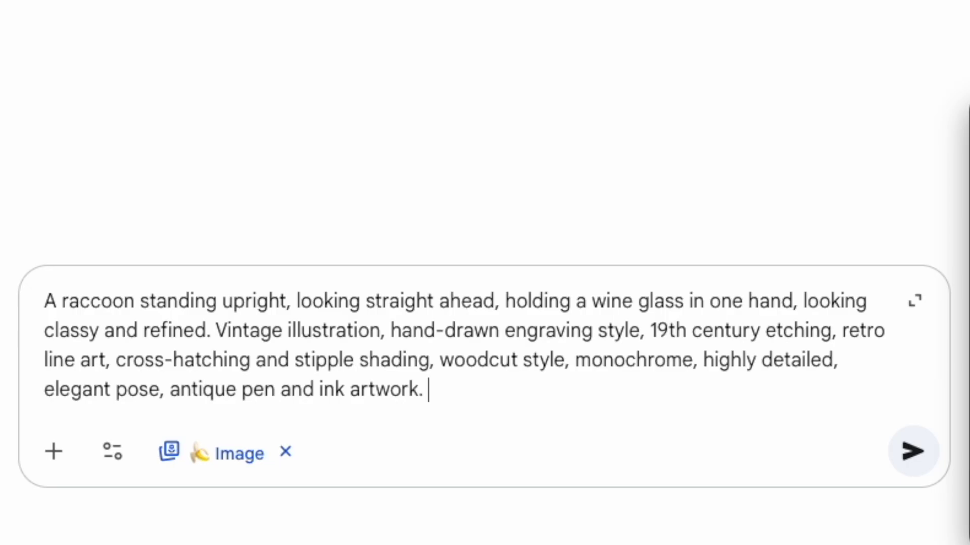
text(Have it all on a solid white background. There should only be 2 color dark blue and white.)
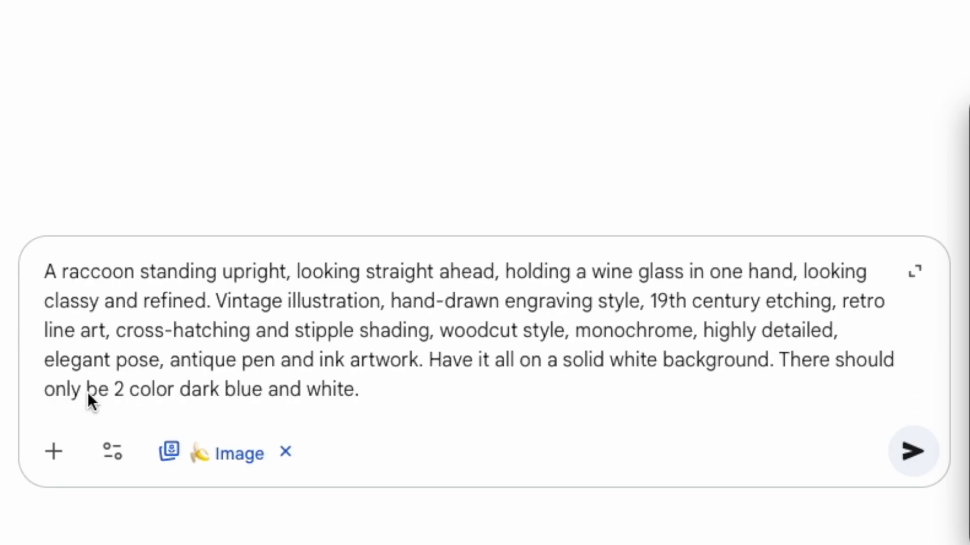
click(183, 413)
text(a)
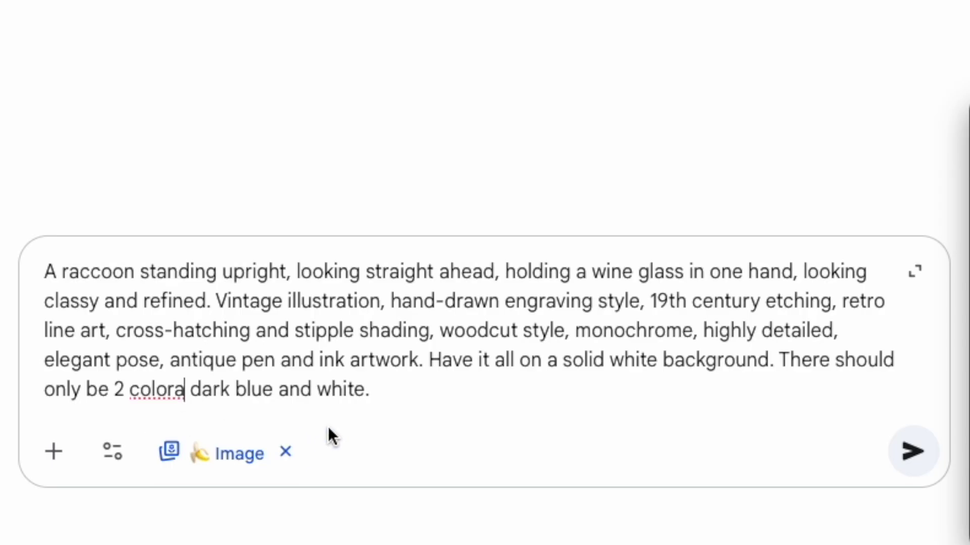
key(BackSpace)
text(s)
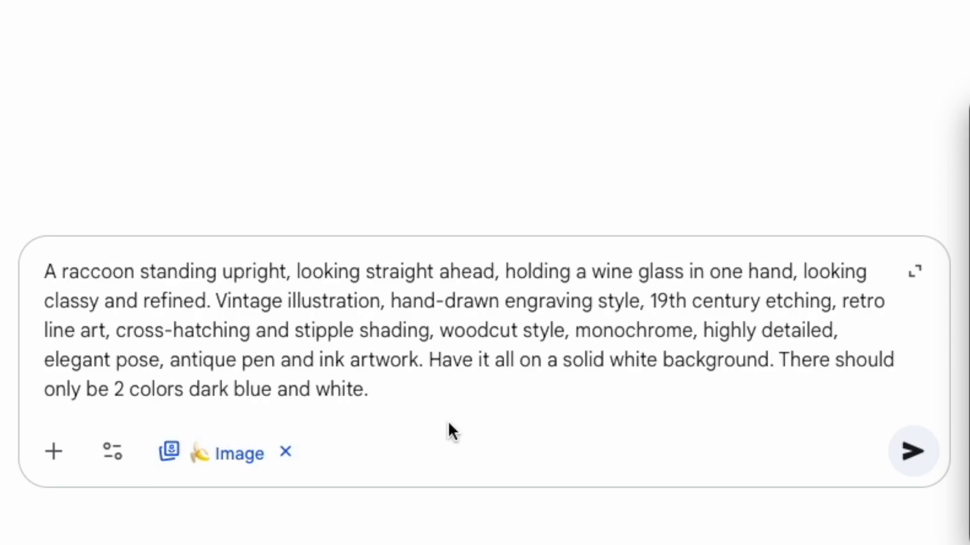
click(911, 452)
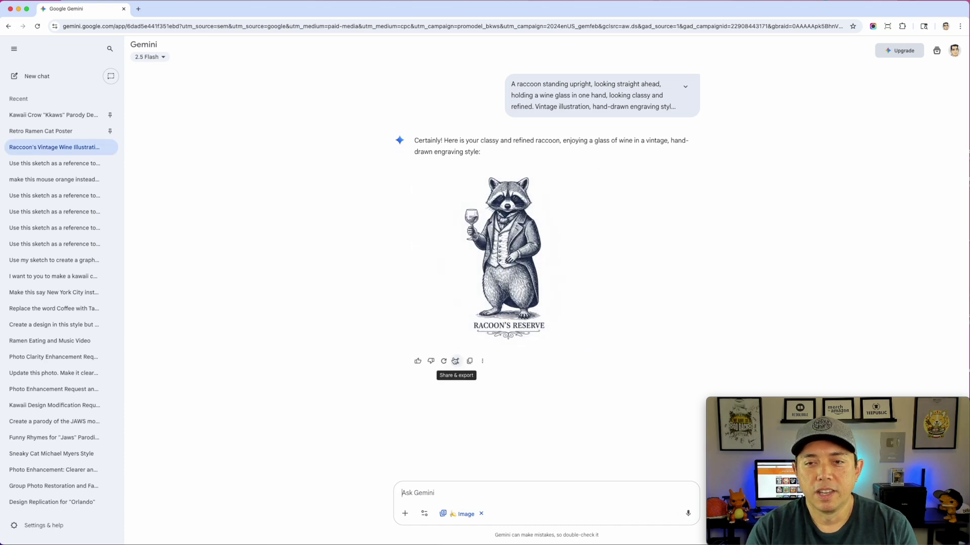
- View the generated raccoon enlarged and send the follow-up request "Remove the coat and add sunglasses"
mouse_move(563, 286)
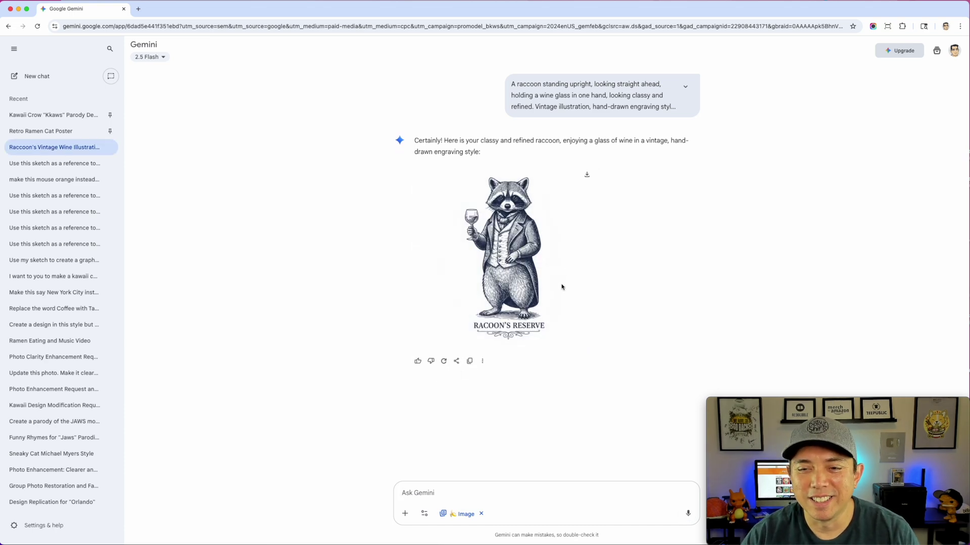
click(520, 248)
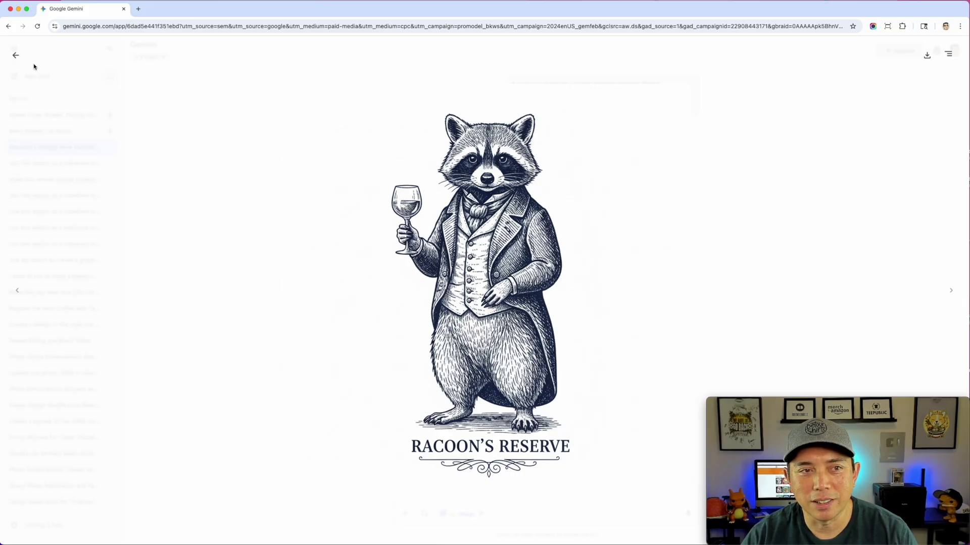
click(16, 56)
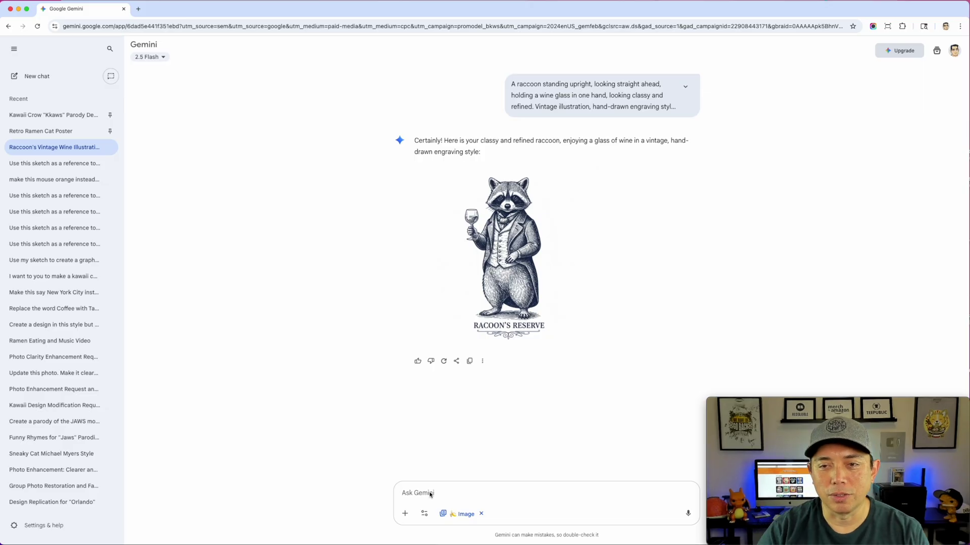
text(Remove the coat and add sunglasses)
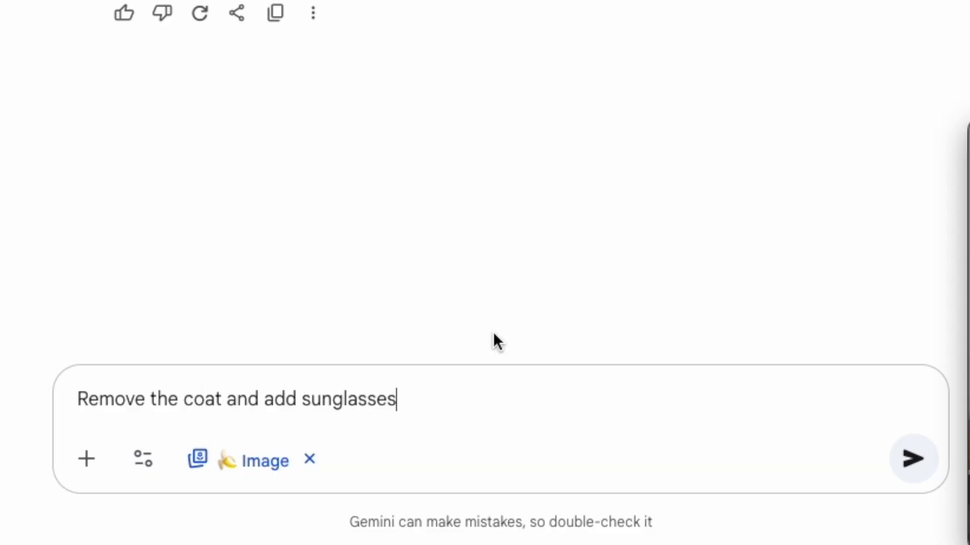
click(910, 460)
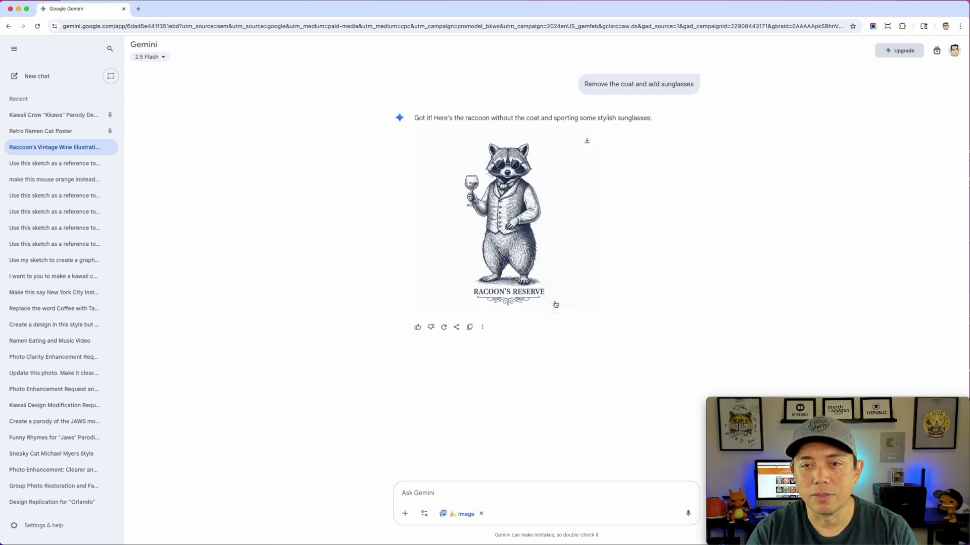
- Compare the sunglasses version with the previous image and send the request "Remove the vest and tie but add a bushy tail"
click(554, 304)
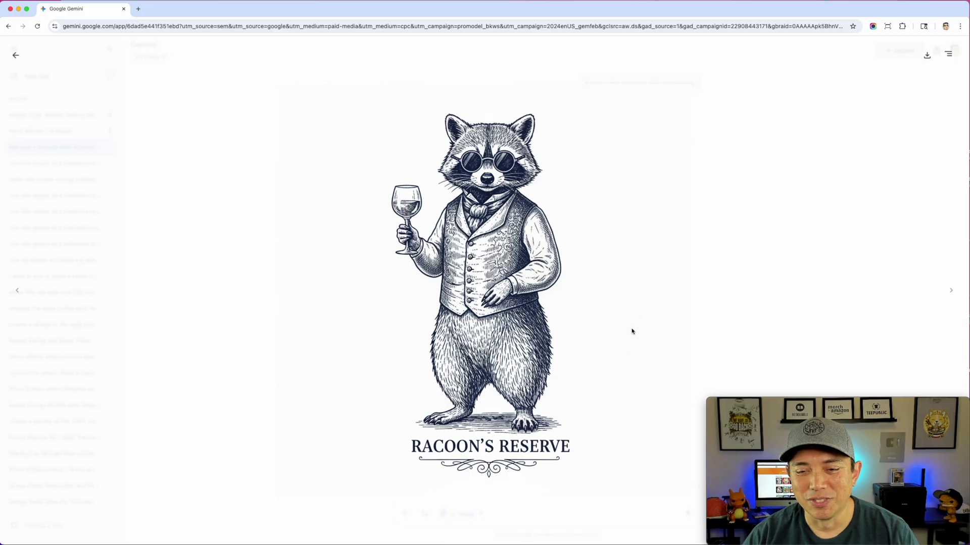
click(15, 55)
scroll(569, 289, up, 4)
scroll(569, 290, up, 3)
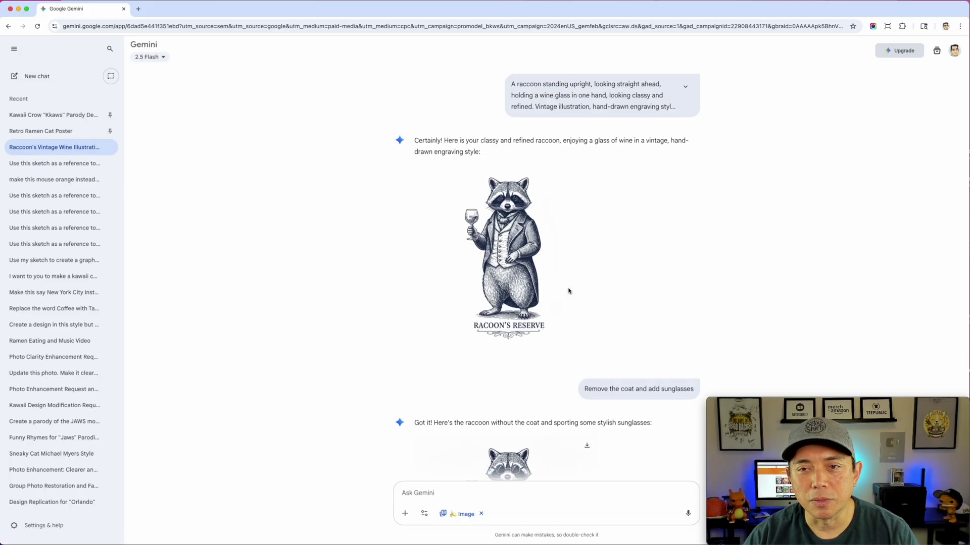
scroll(566, 313, down, 4)
scroll(571, 346, down, 3)
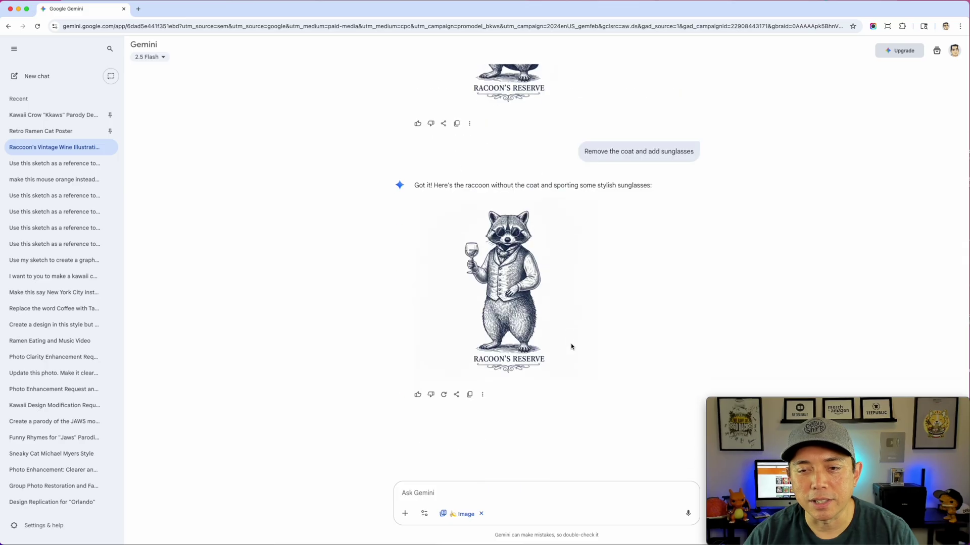
click(440, 491)
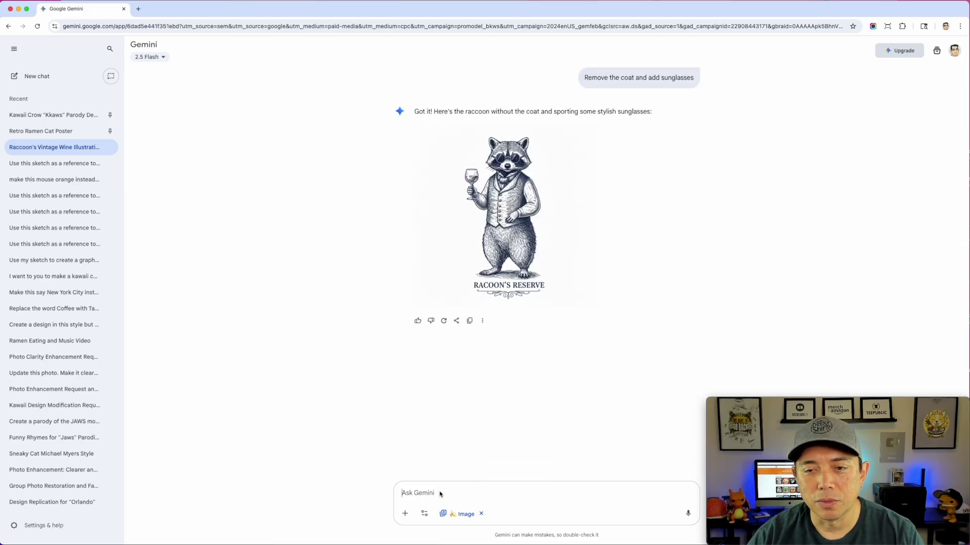
text(Remove the vest and tie but add a bushy tail)
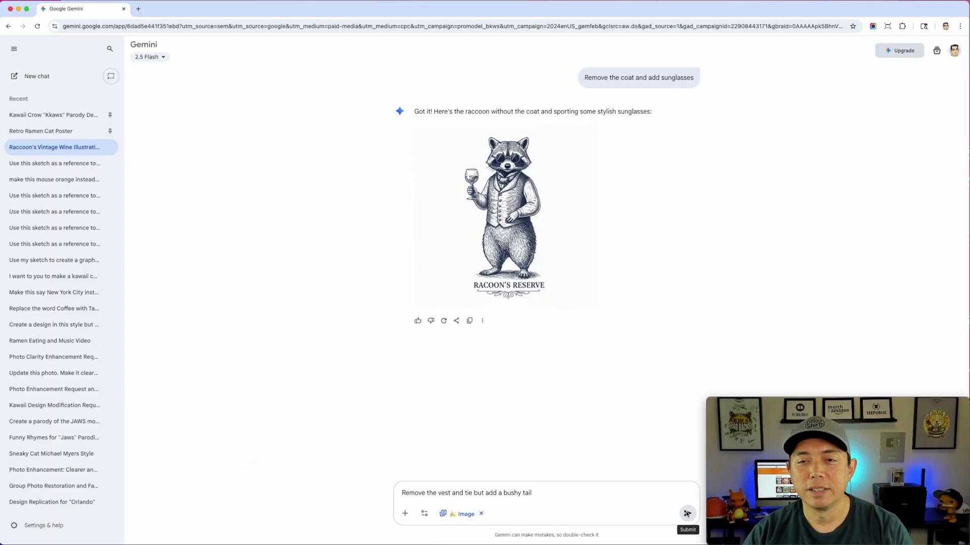
click(937, 446)
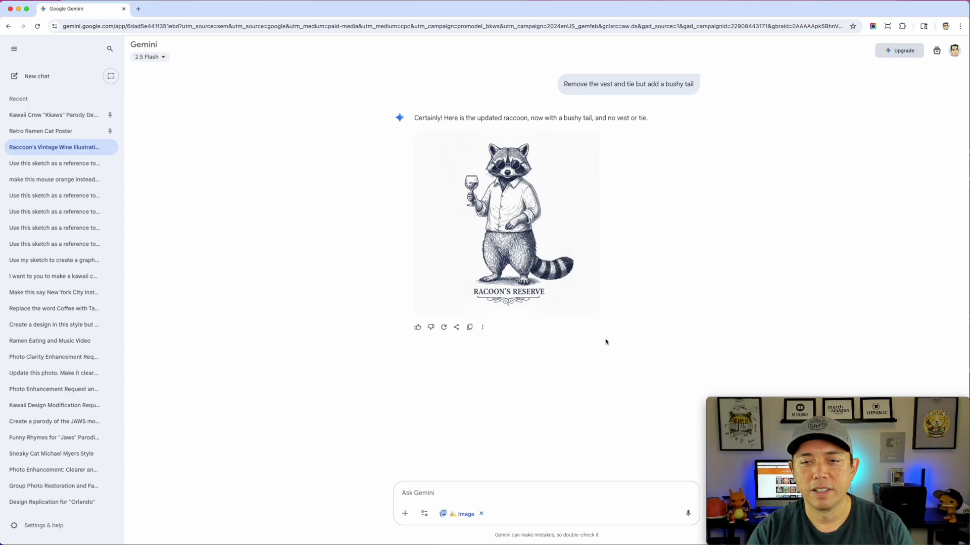
- Send the request "I don't want the raccoon wearing clothes and make the tail up and bigger" and view the new image enlarged
mouse_move(565, 197)
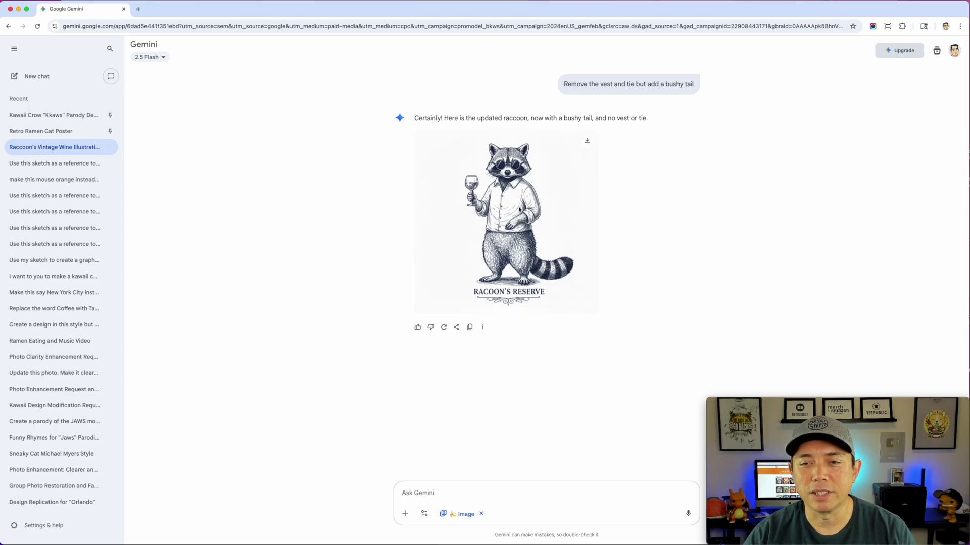
text(I don't want the raccoon wearing clothes and make the tail up and bigger)
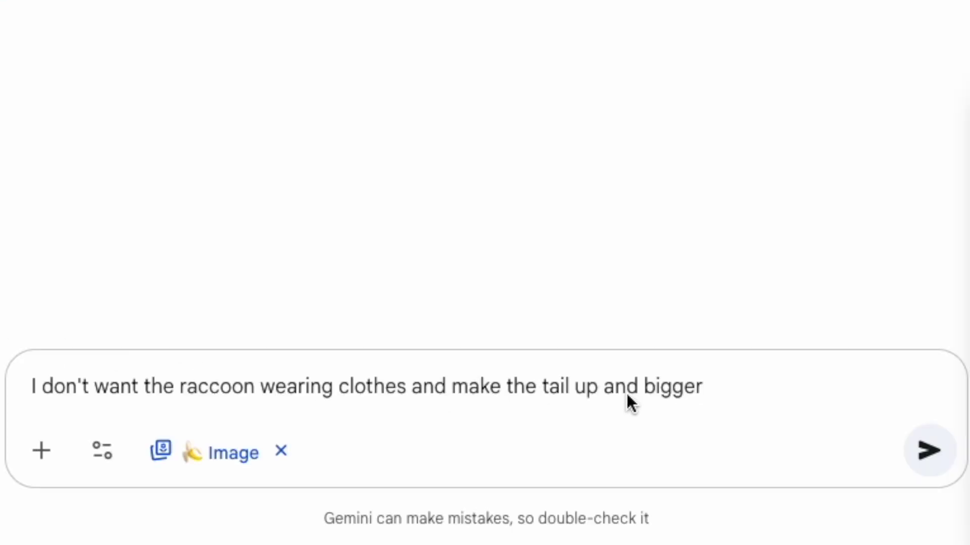
click(924, 451)
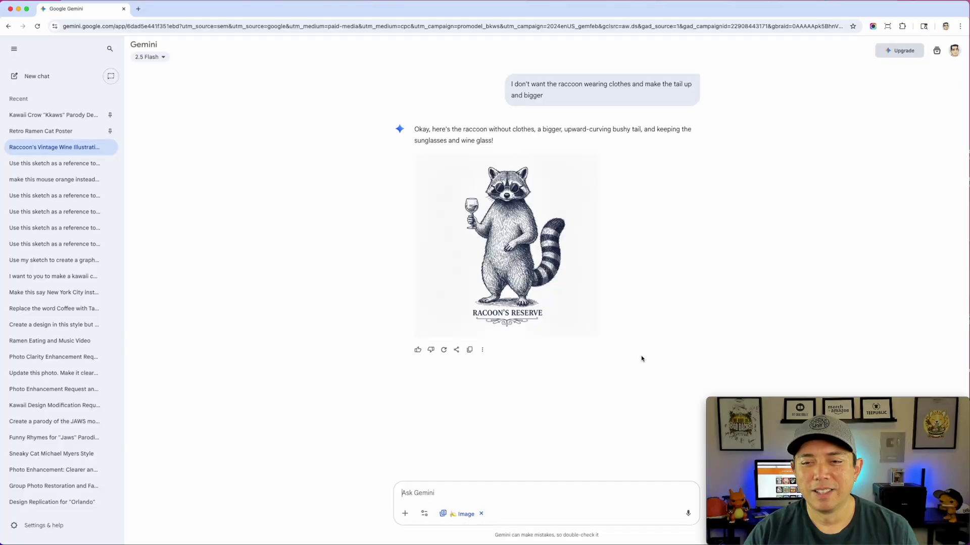
click(512, 206)
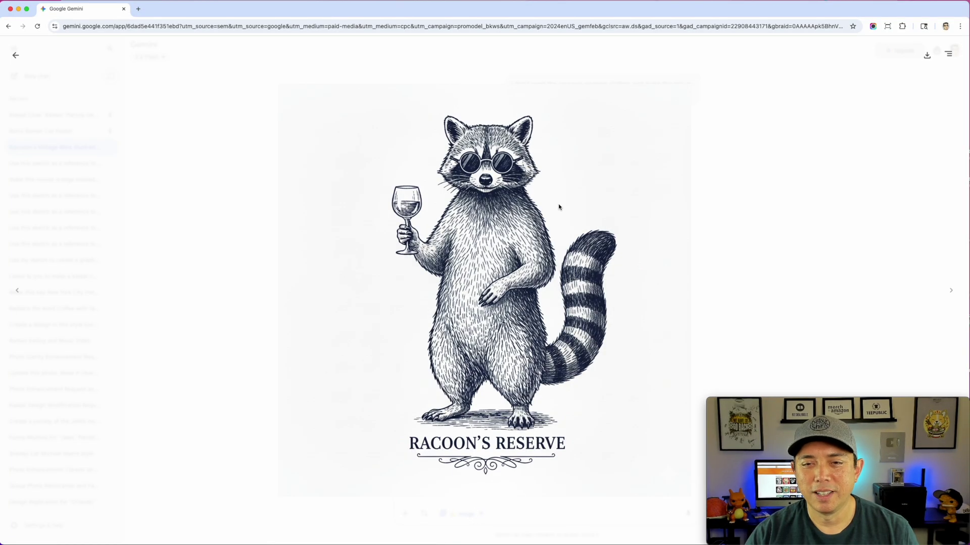
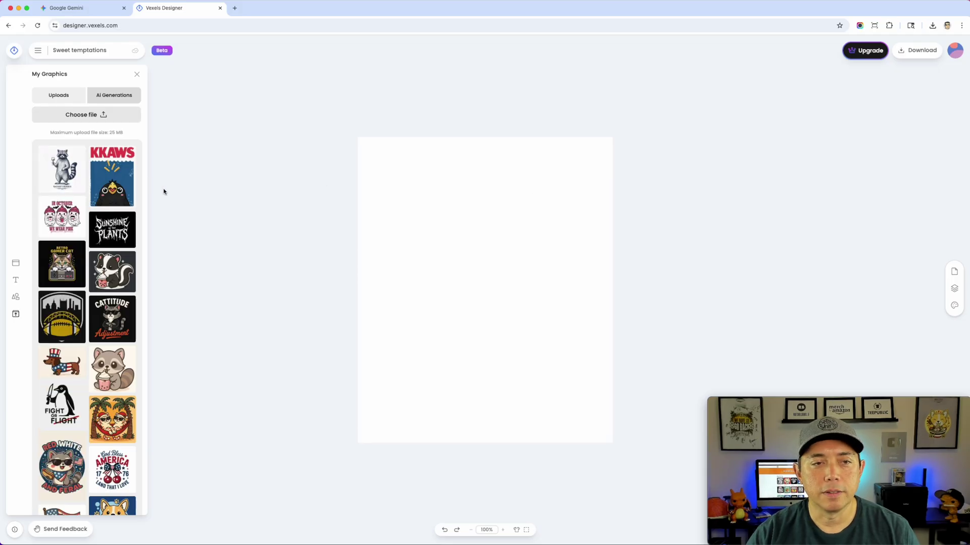
- In Vexels Designer, place the uploaded raccoon graphic on the canvas, enlarge it to nearly the canvas width and centre it horizontally
click(68, 172)
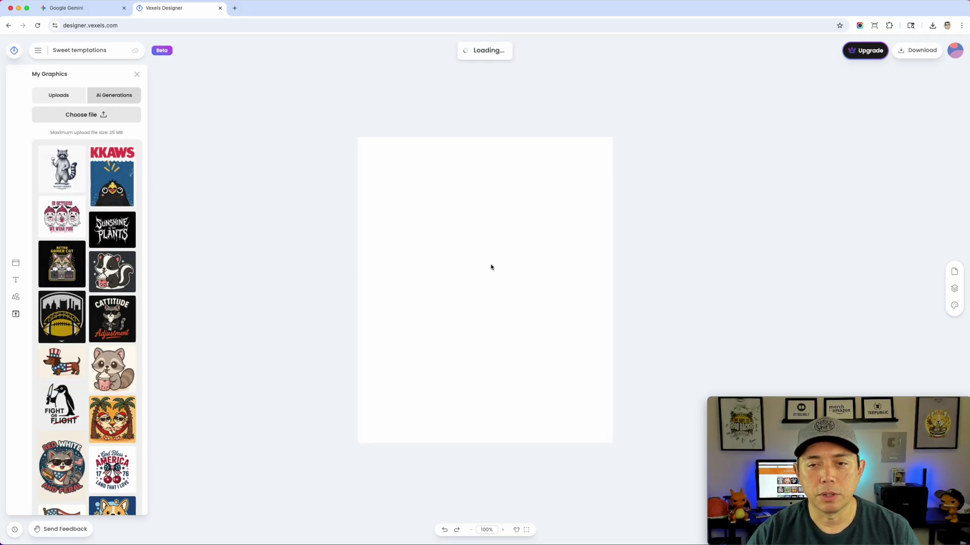
click(475, 226)
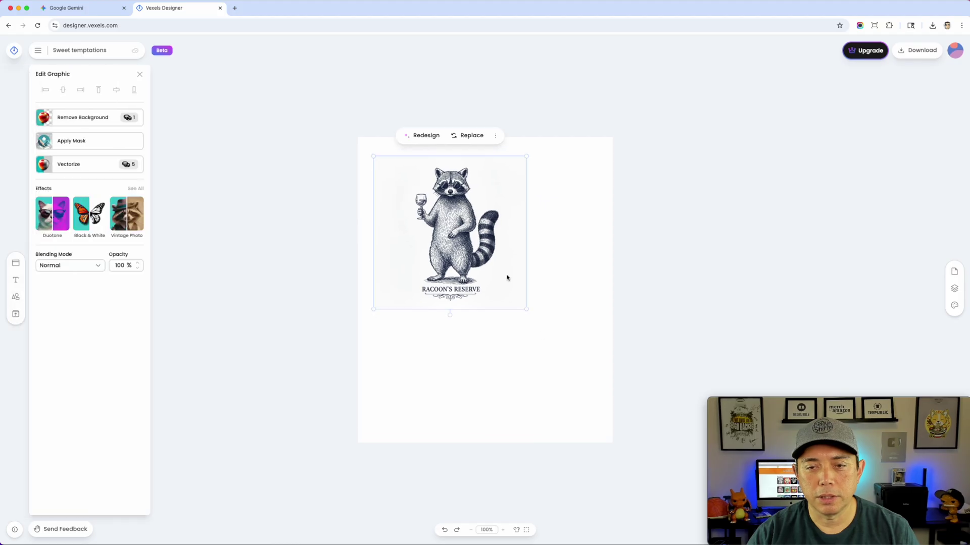
drag(527, 310, 620, 403)
drag(564, 355, 546, 345)
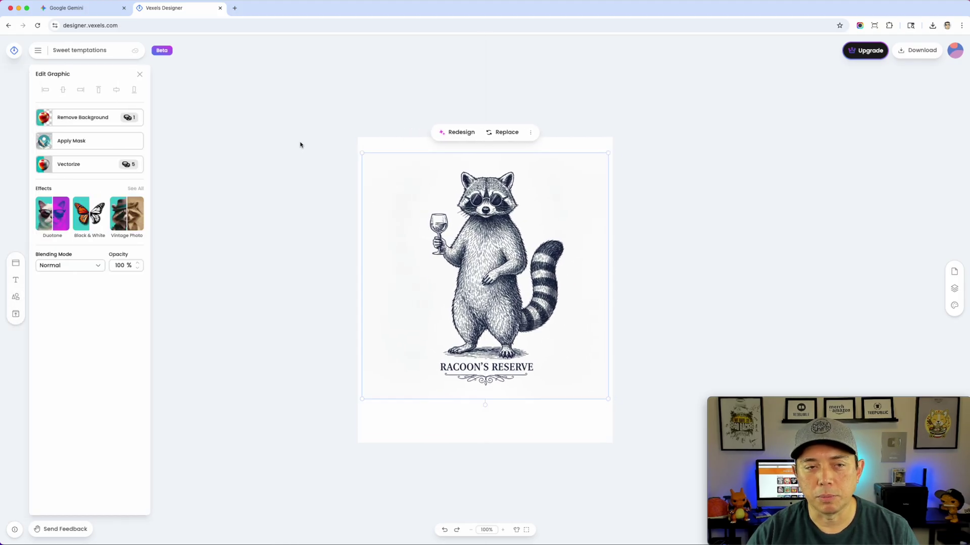
- Vectorize the raccoon graphic with max colors set to 1 and background removal left off
click(67, 165)
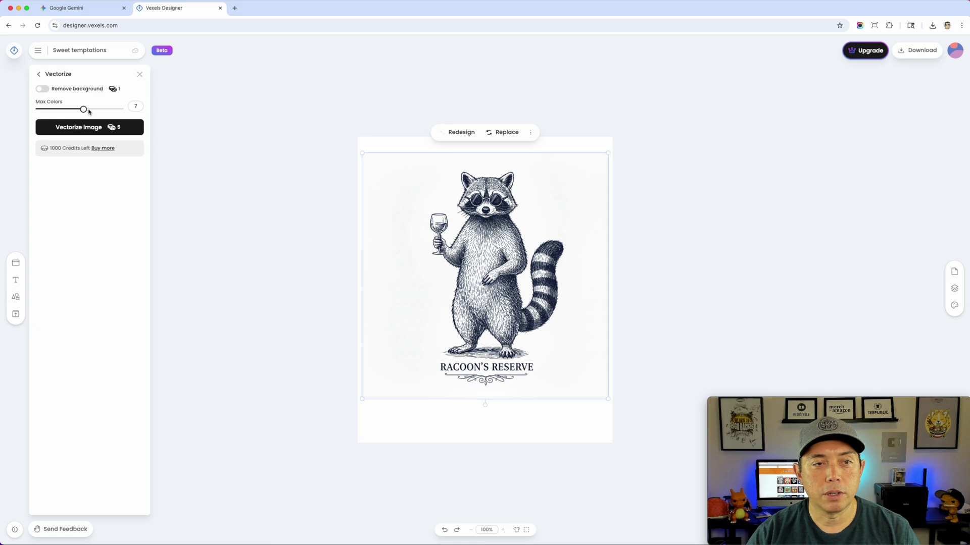
drag(83, 109, 5, 110)
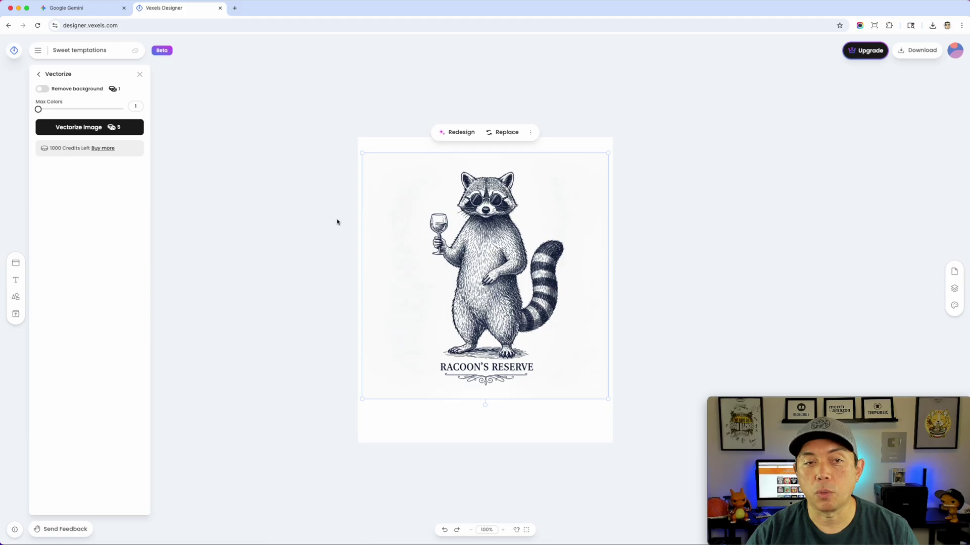
click(76, 128)
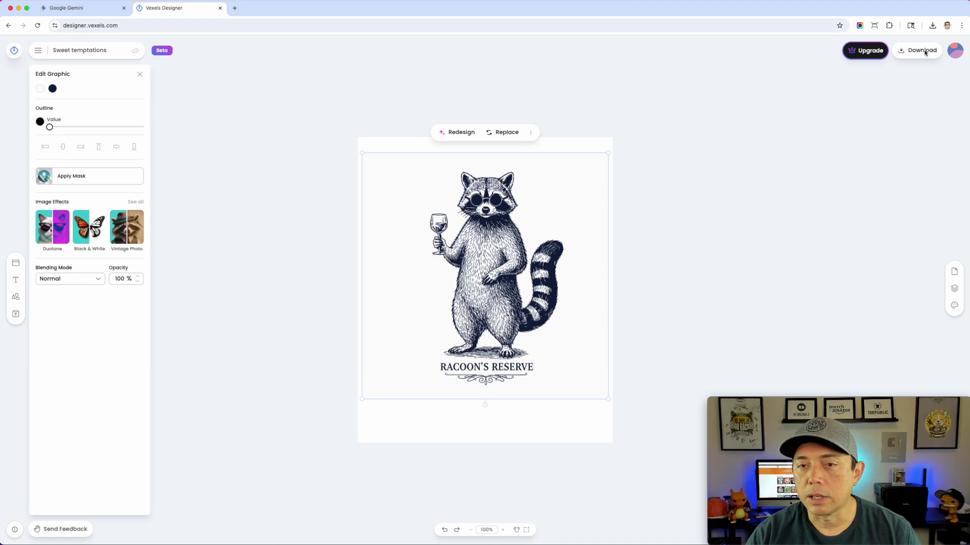
- Download the T-shirt design in SVG format with a transparent background
click(925, 51)
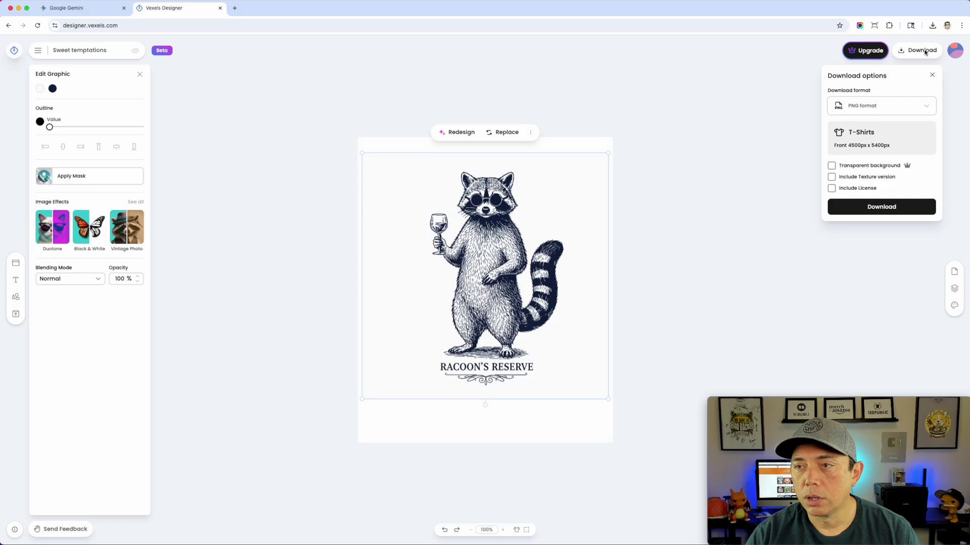
click(877, 111)
click(865, 149)
click(831, 166)
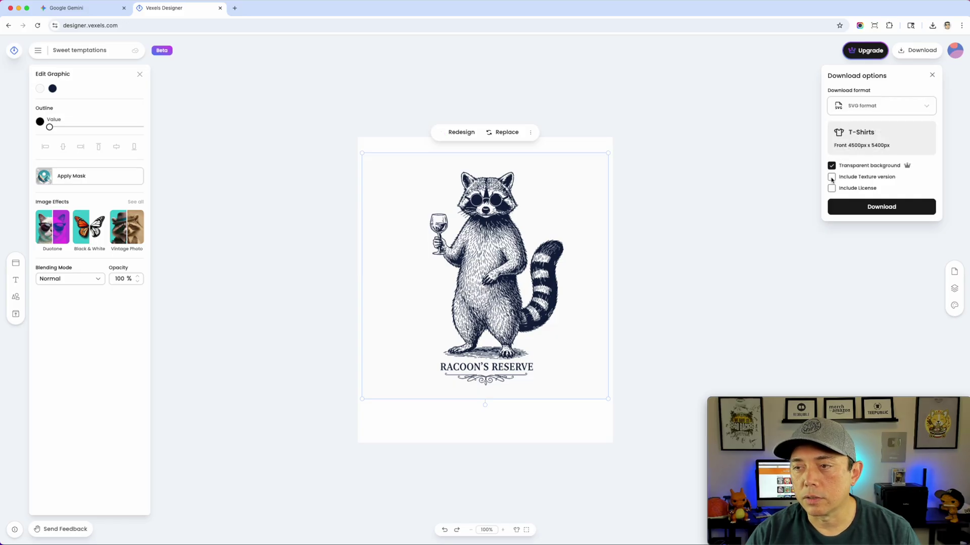
click(866, 210)
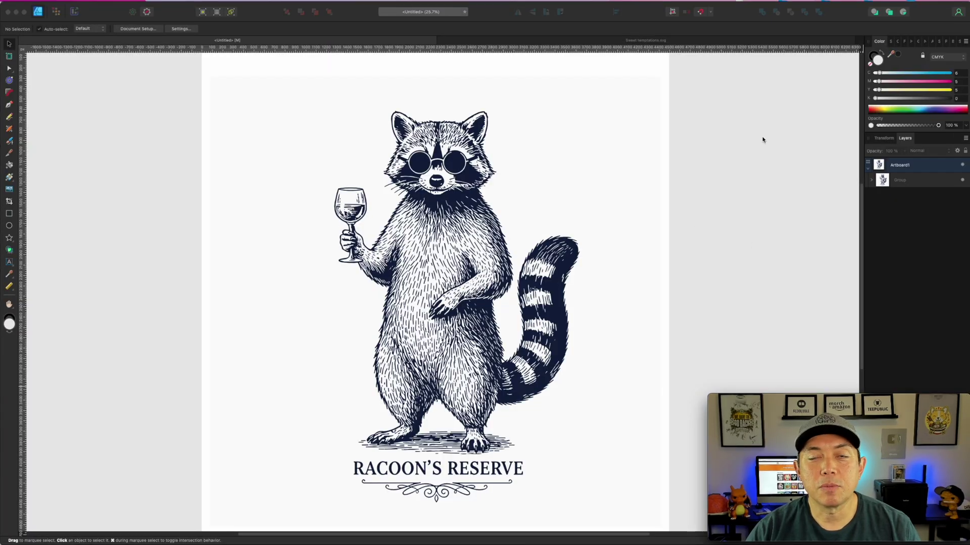
- In Affinity Designer, expand the artwork group and delete the off-white background shape behind the raccoon
click(266, 202)
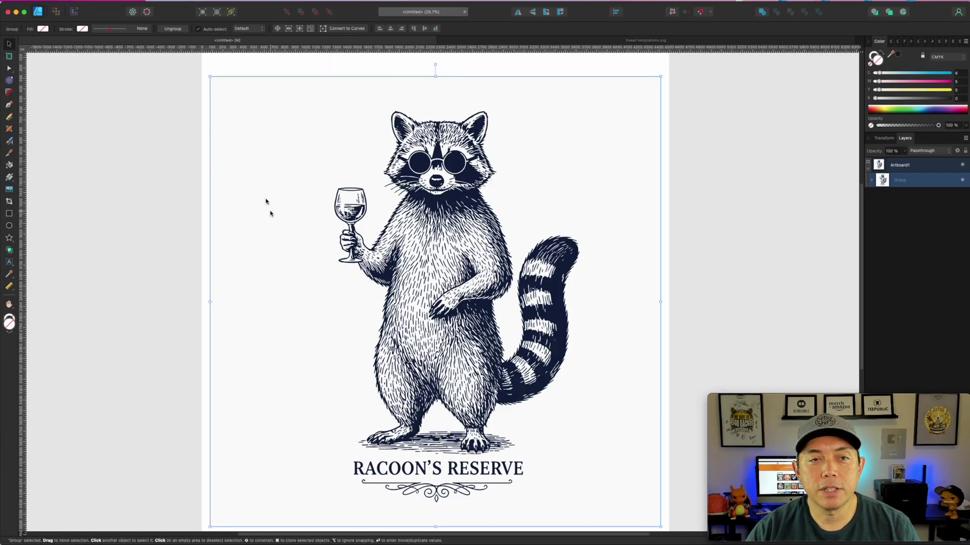
click(871, 182)
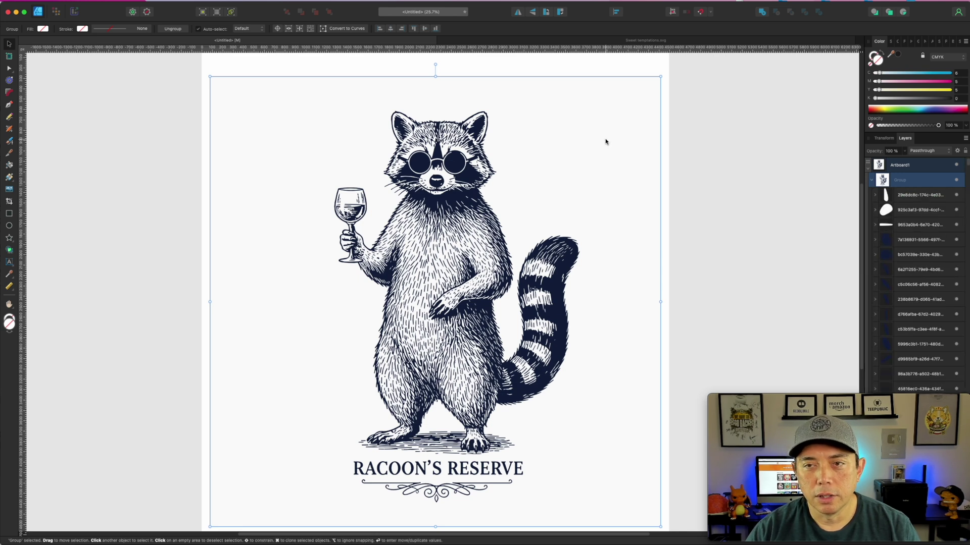
drag(605, 137, 595, 256)
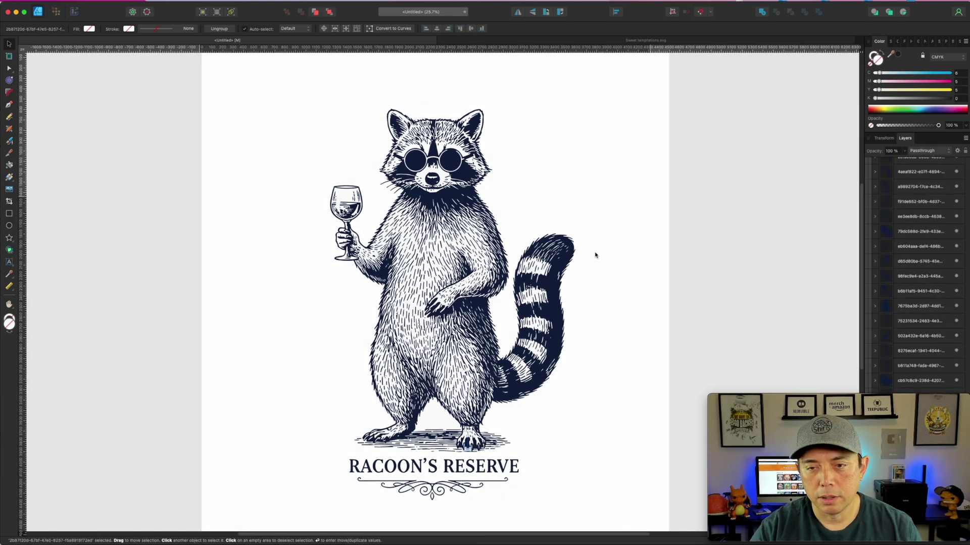
- Fill Artboard1 with light blue by raising the cyan component of its CMYK colour
scroll(410, 211, down, 1)
scroll(411, 211, up, 1)
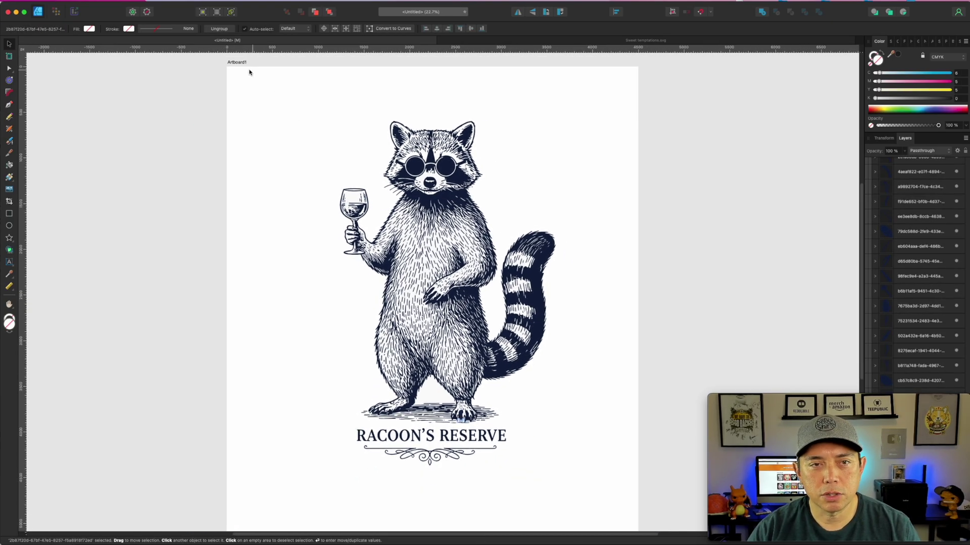
click(240, 64)
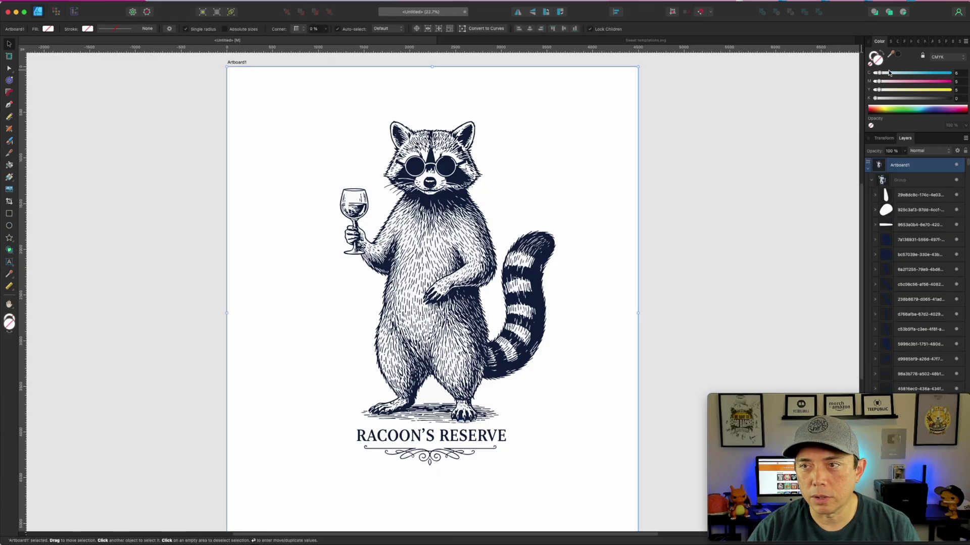
drag(878, 74, 901, 74)
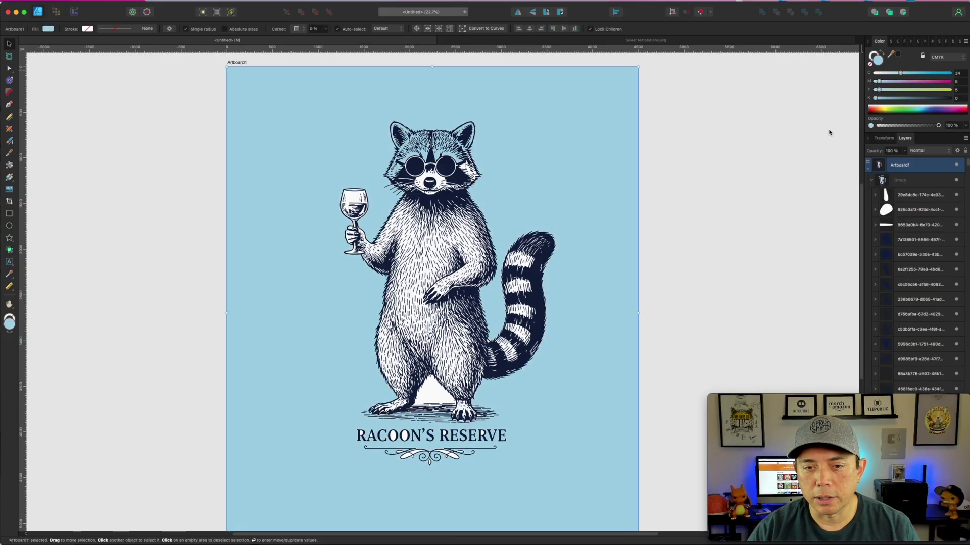
- Try deleting the white curve that fills the gap between the raccoon's legs, and undo the deletion
scroll(439, 383, down, 1)
scroll(439, 382, down, 1)
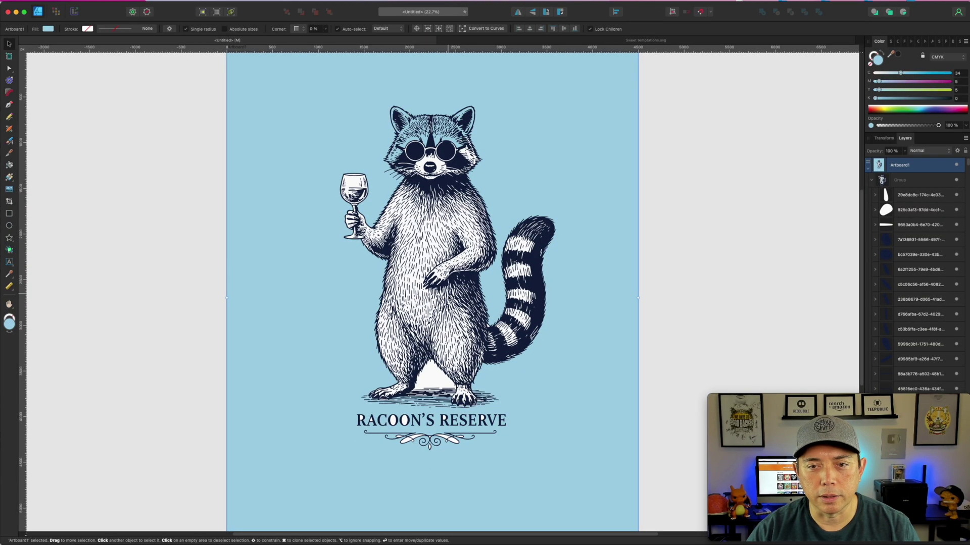
scroll(437, 385, up, 4)
click(435, 389)
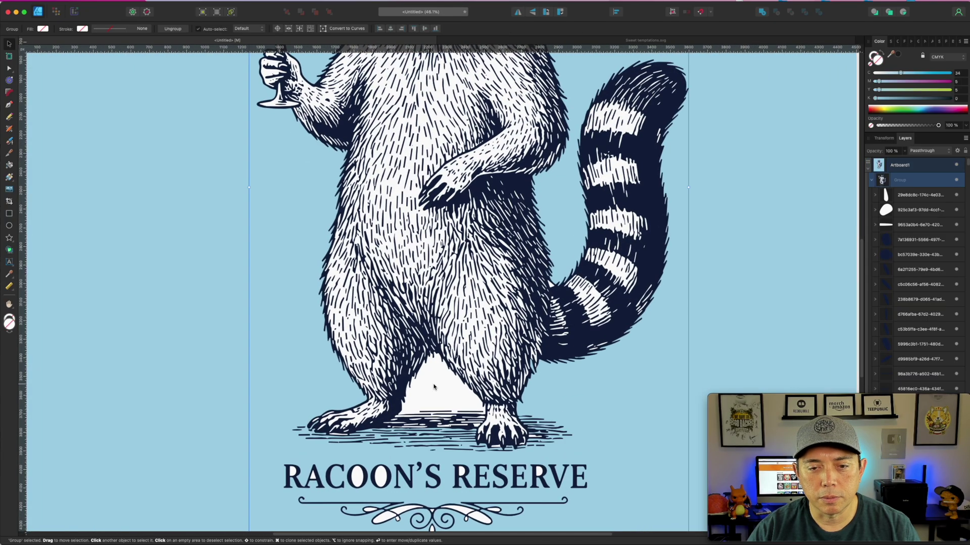
double_click(434, 388)
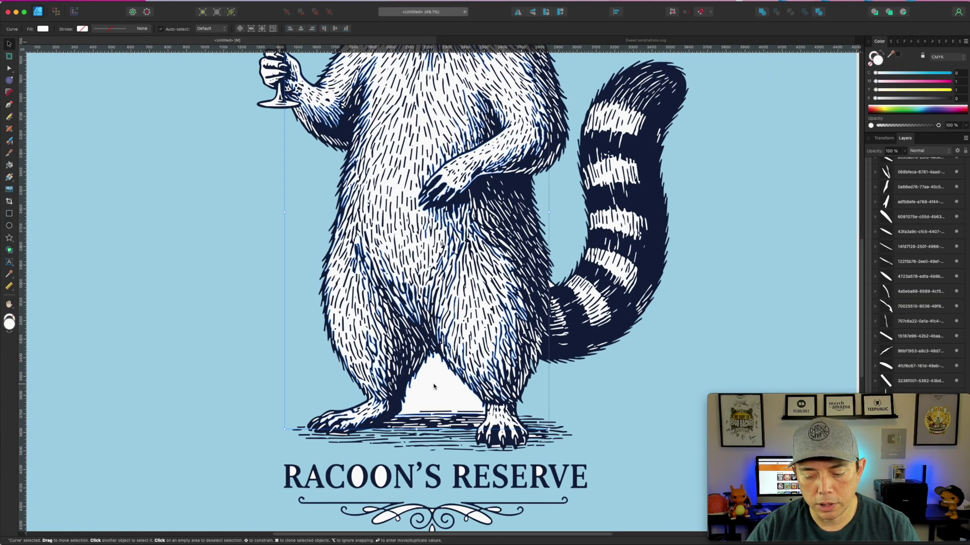
key(Delete)
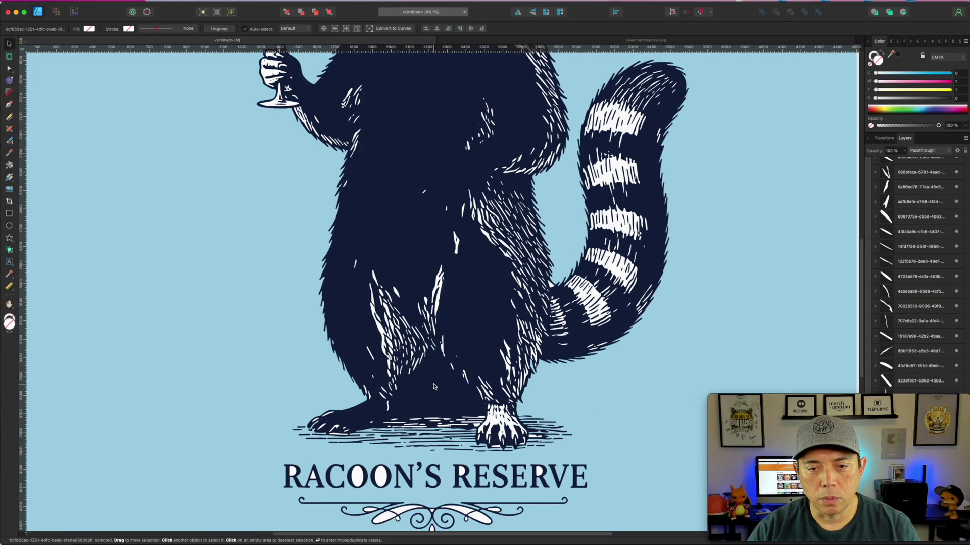
key(super+z)
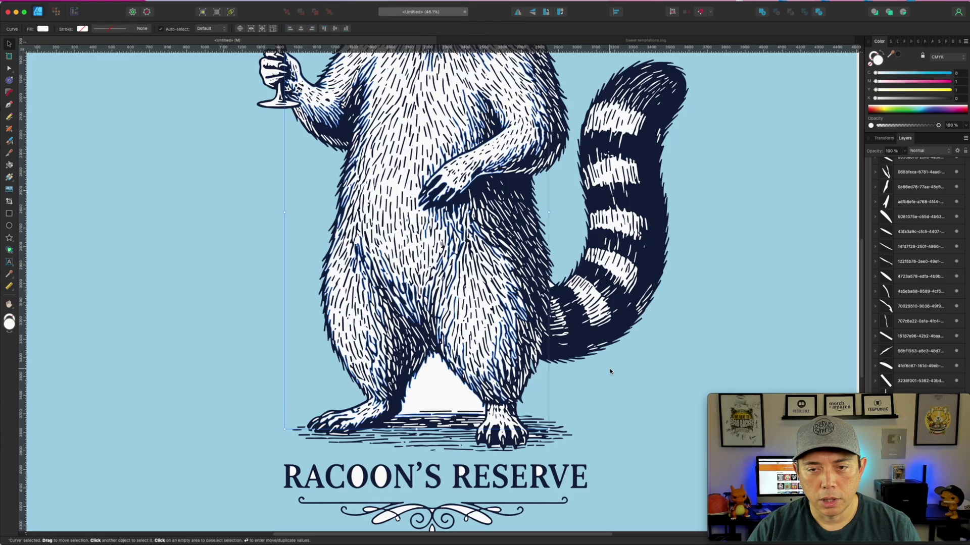
- Delete the scroll ornament and the "RACOON'S RESERVE" lettering below the raccoon, including the white shapes inside the letters
scroll(553, 360, down, 3)
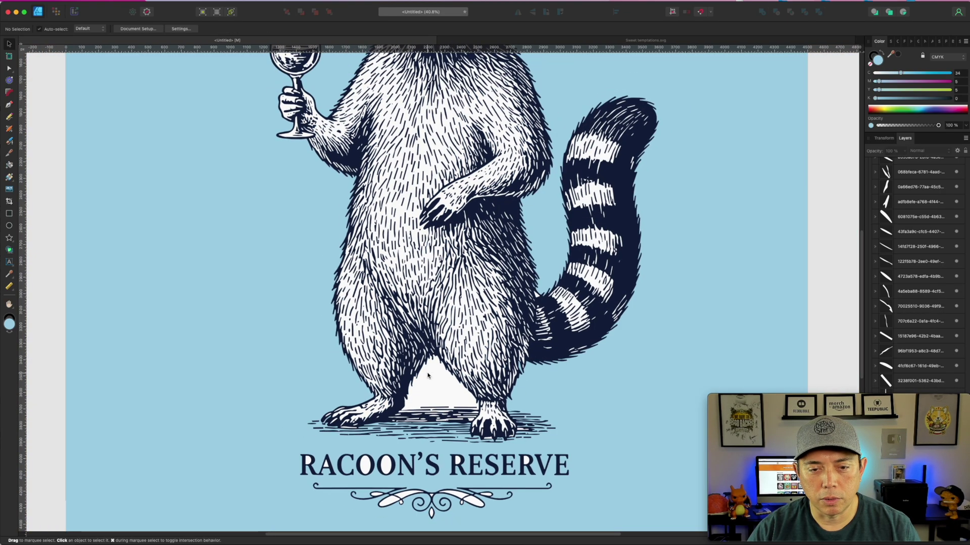
click(385, 452)
scroll(684, 212, up, 4)
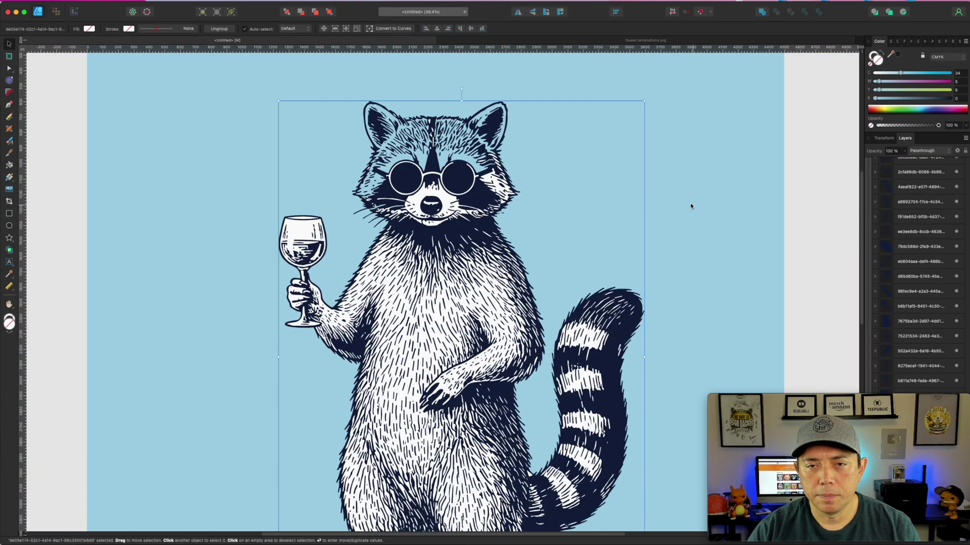
scroll(692, 253, down, 6)
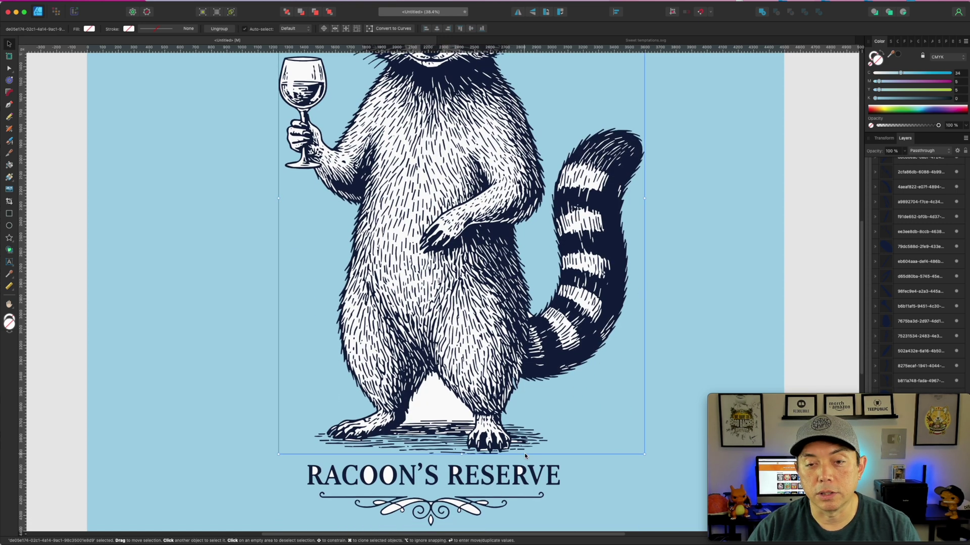
scroll(525, 454, down, 2)
click(522, 390)
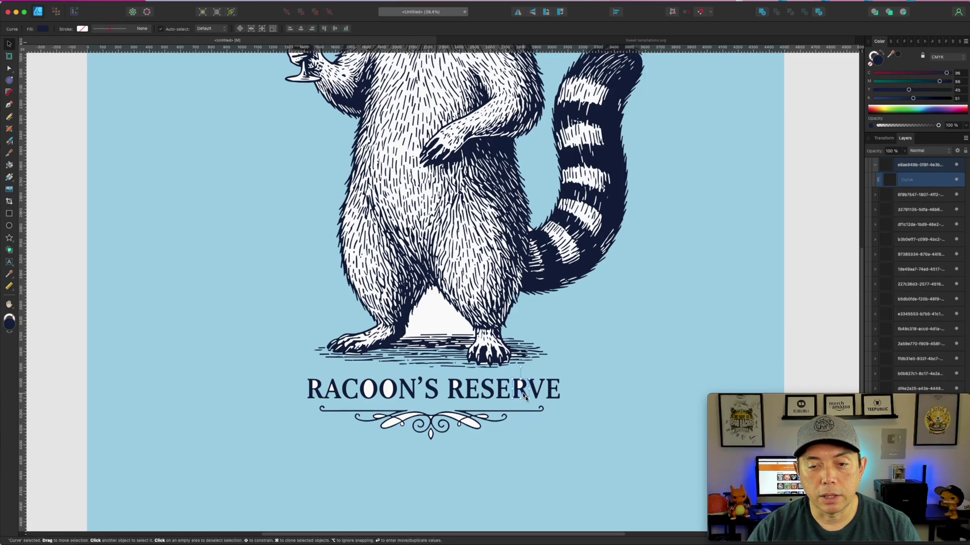
click(580, 424)
drag(595, 444, 279, 383)
key(Delete)
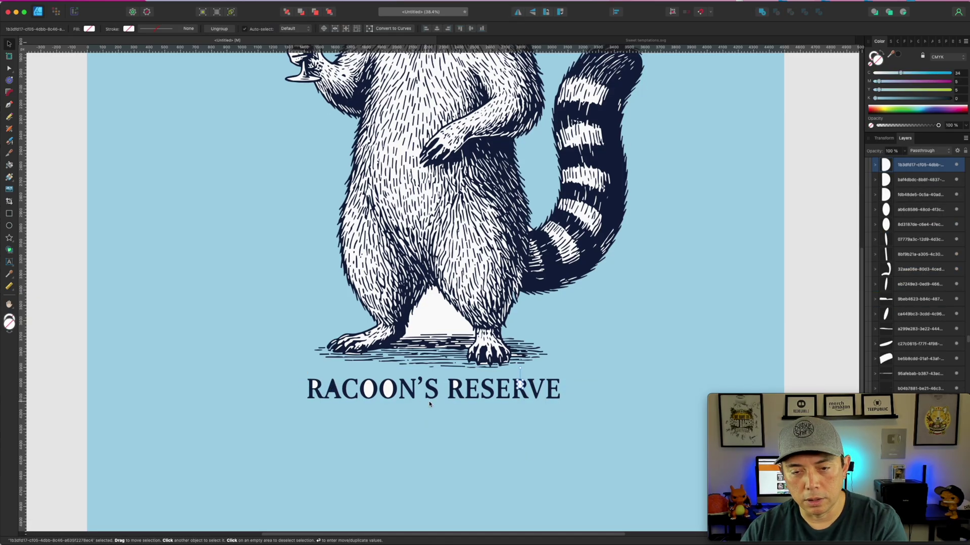
drag(584, 426, 267, 374)
key(Delete)
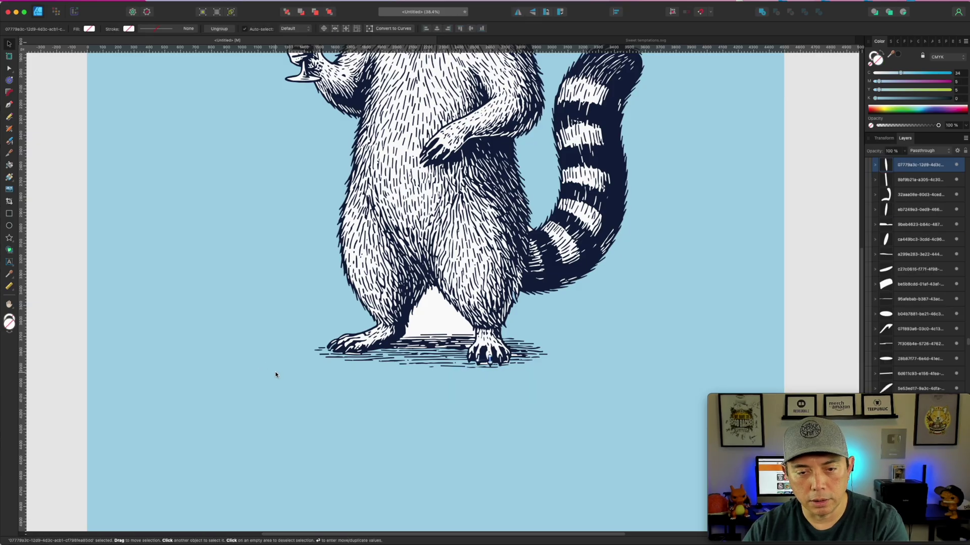
click(278, 387)
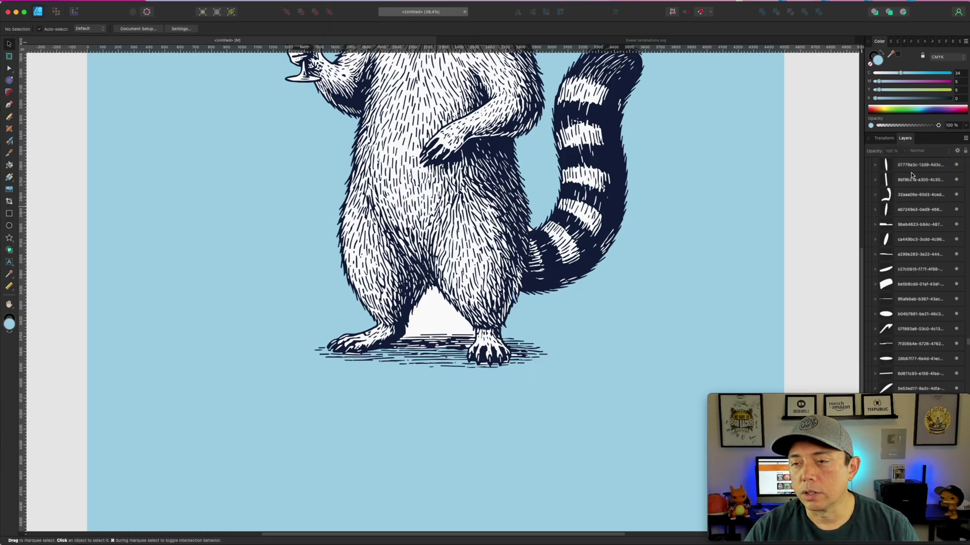
- Examine the raccoon's layer list from the white shapes up through the navy shapes to the start of the artwork group
mouse_move(920, 399)
drag(920, 399, 214, 390)
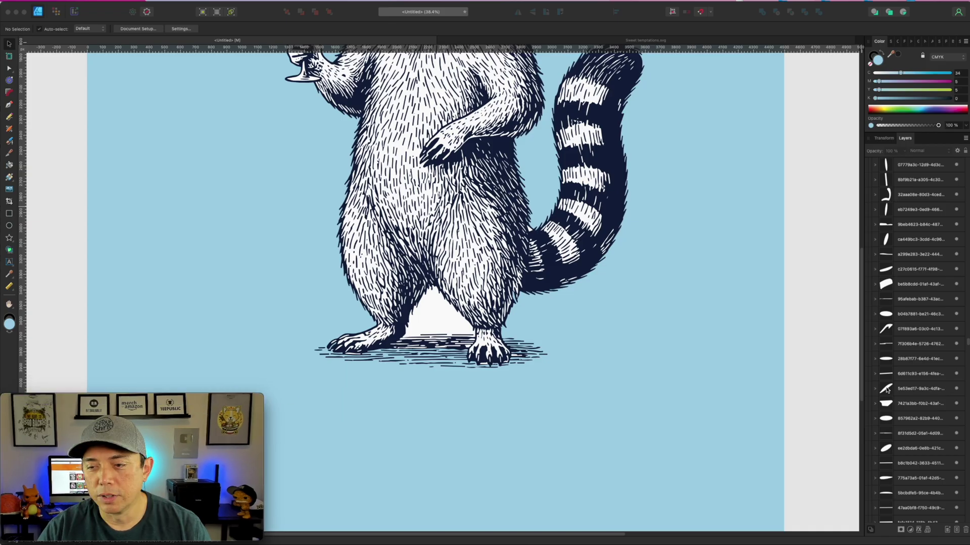
scroll(920, 182, up, 4)
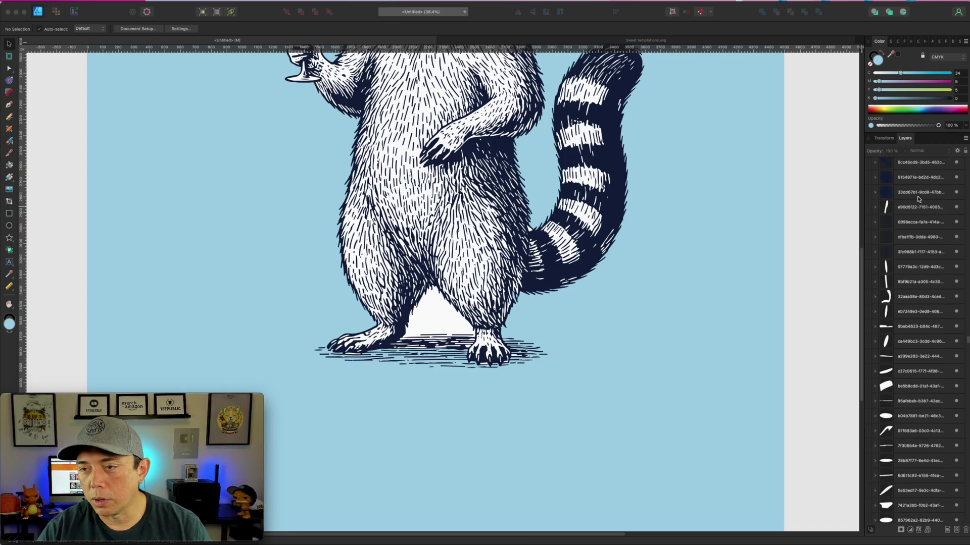
scroll(927, 235, up, 1)
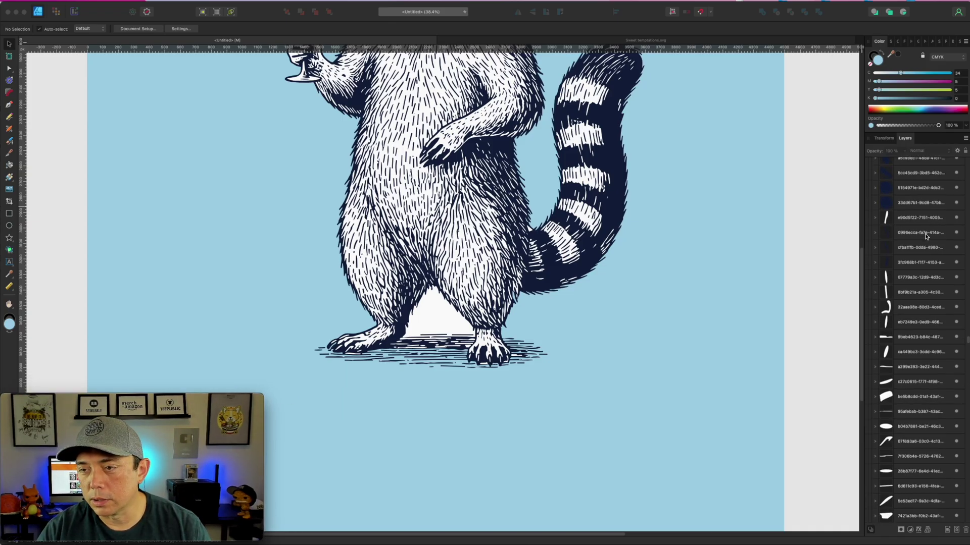
click(902, 221)
click(899, 231)
scroll(928, 235, up, 10)
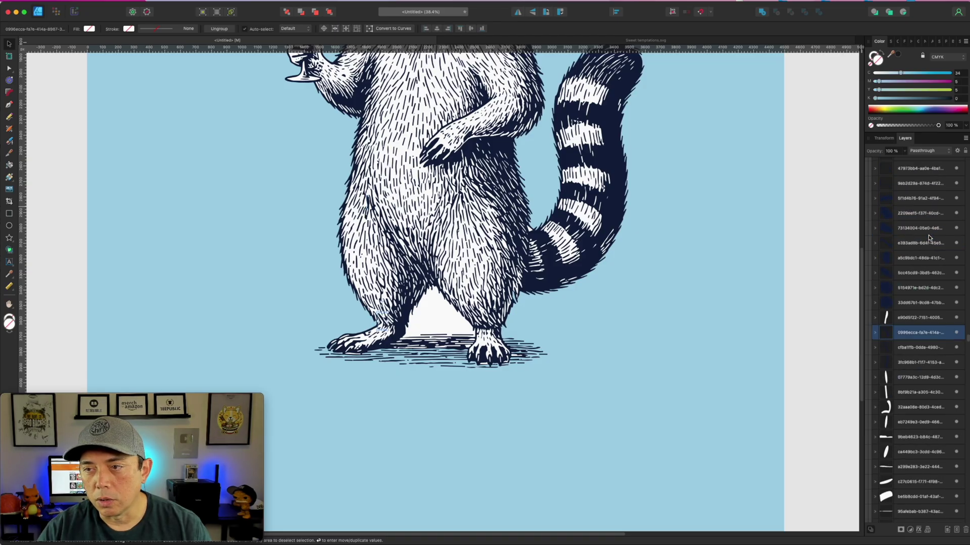
scroll(928, 242, up, 10)
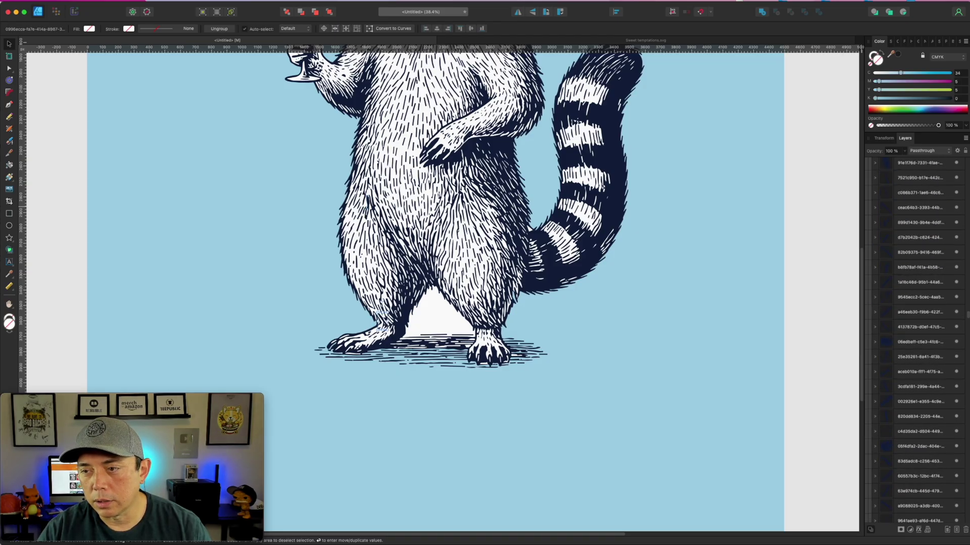
scroll(929, 242, up, 10)
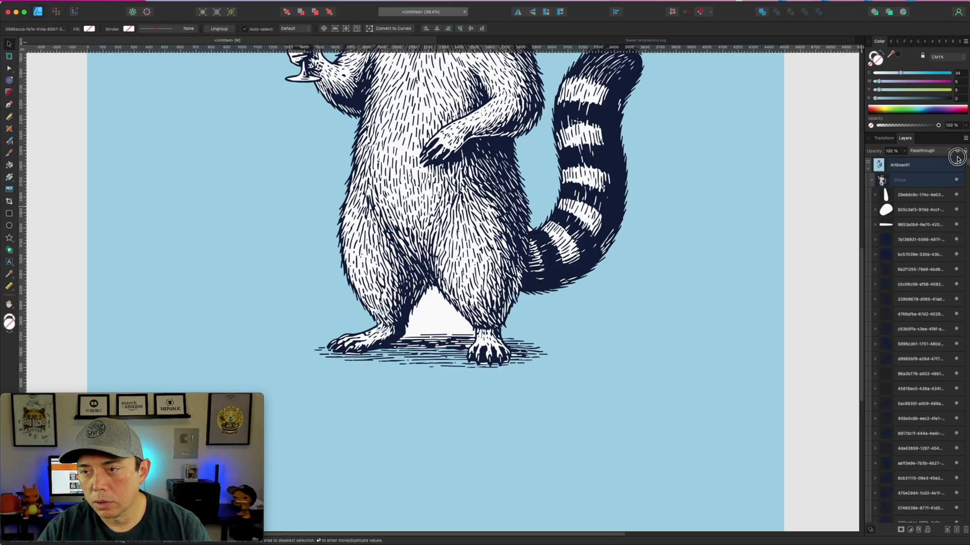
- Check the three stray white shapes at the top of the artwork group one by one and delete them
click(900, 199)
scroll(735, 246, up, 5)
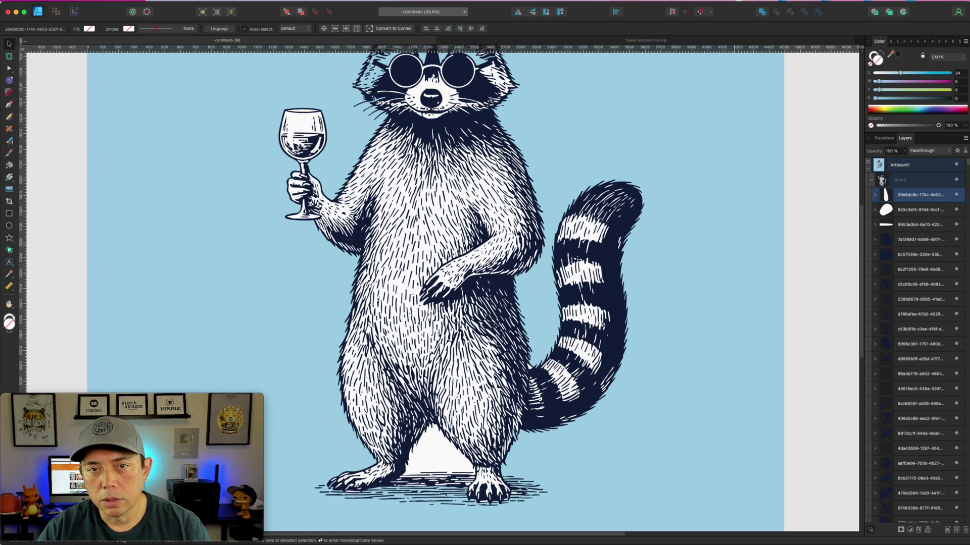
scroll(708, 262, down, 1)
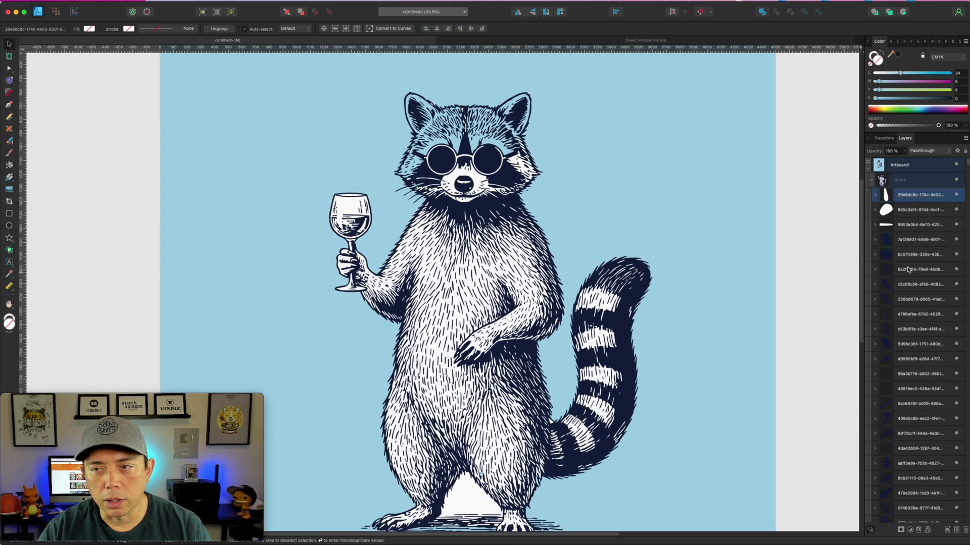
click(911, 210)
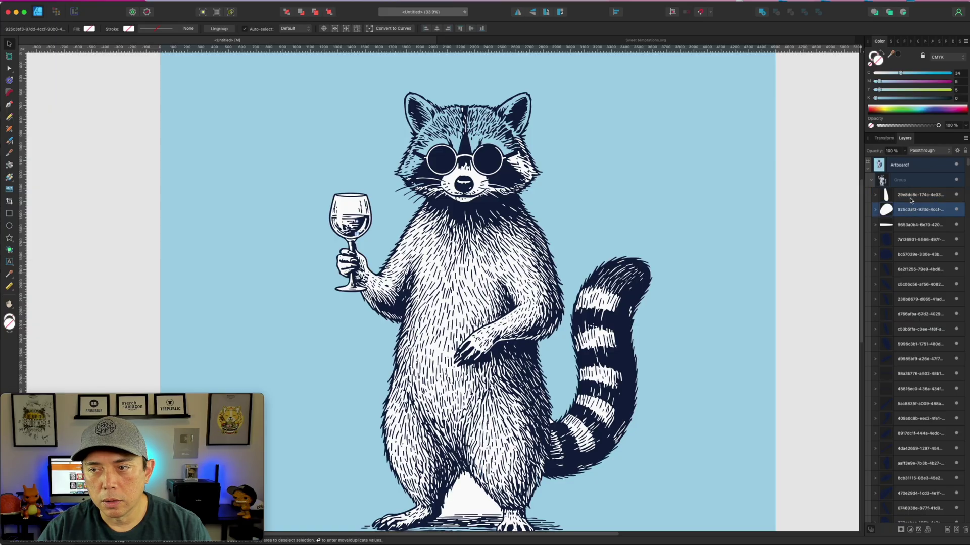
click(912, 199)
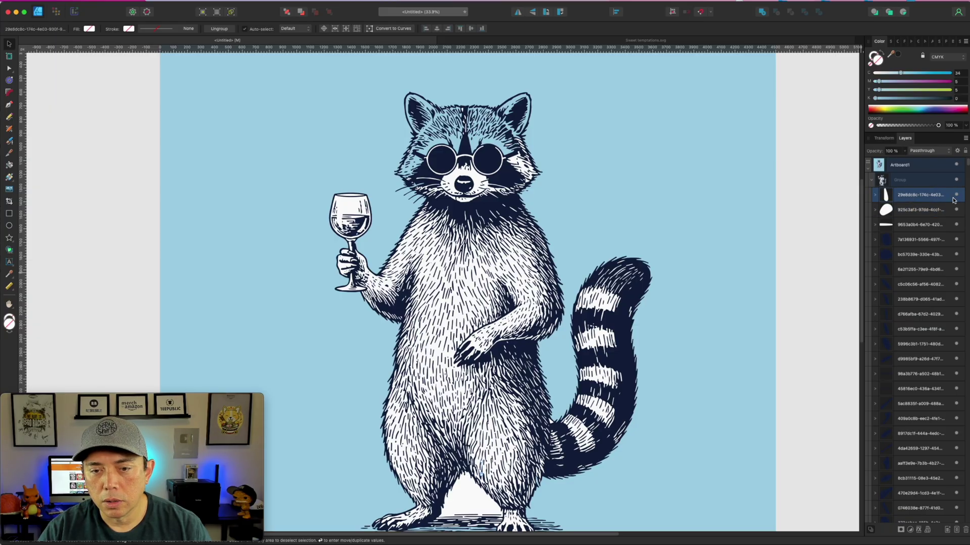
click(954, 210)
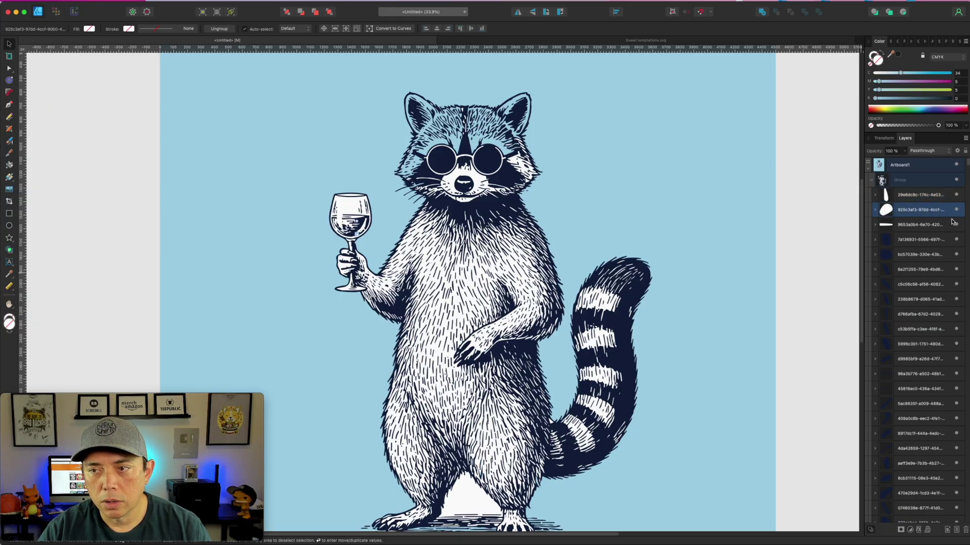
click(958, 226)
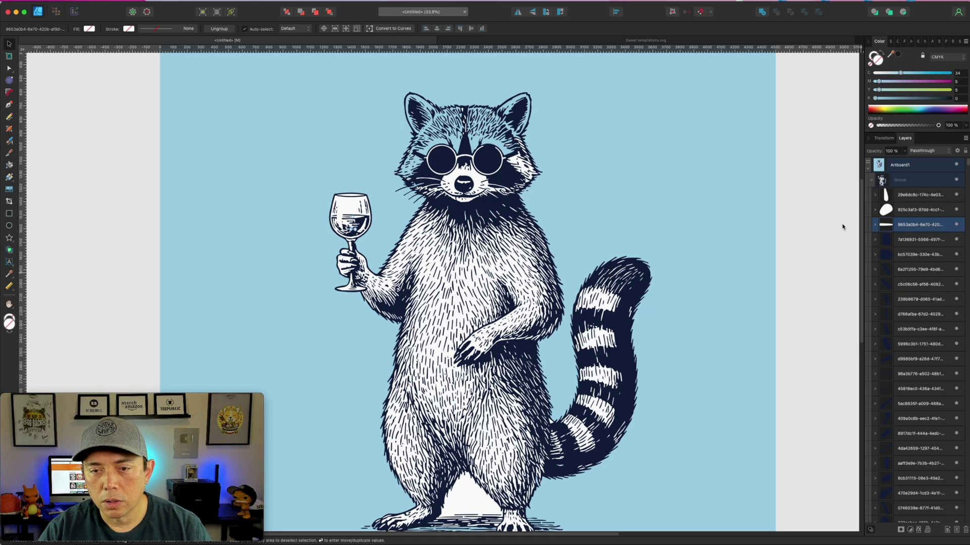
scroll(747, 237, down, 5)
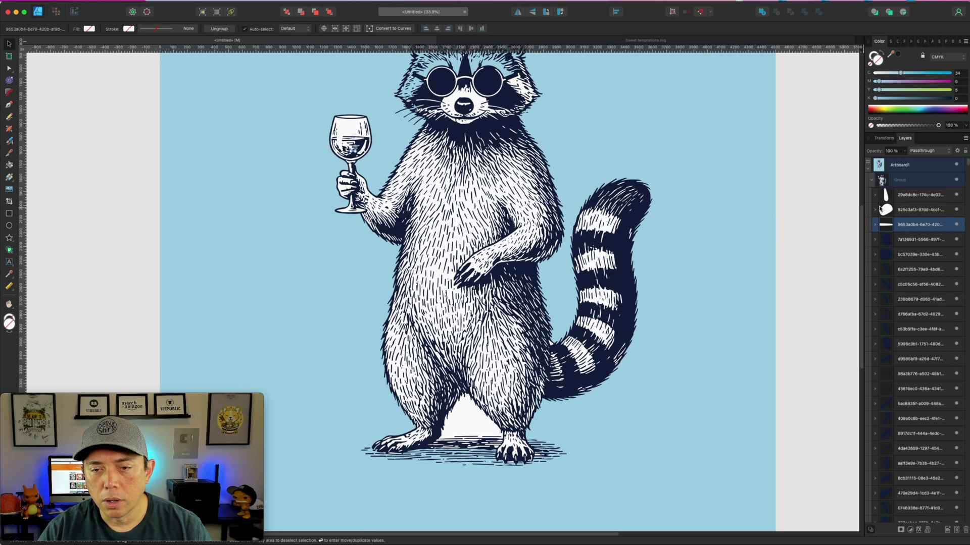
click(914, 197)
shift+click(911, 224)
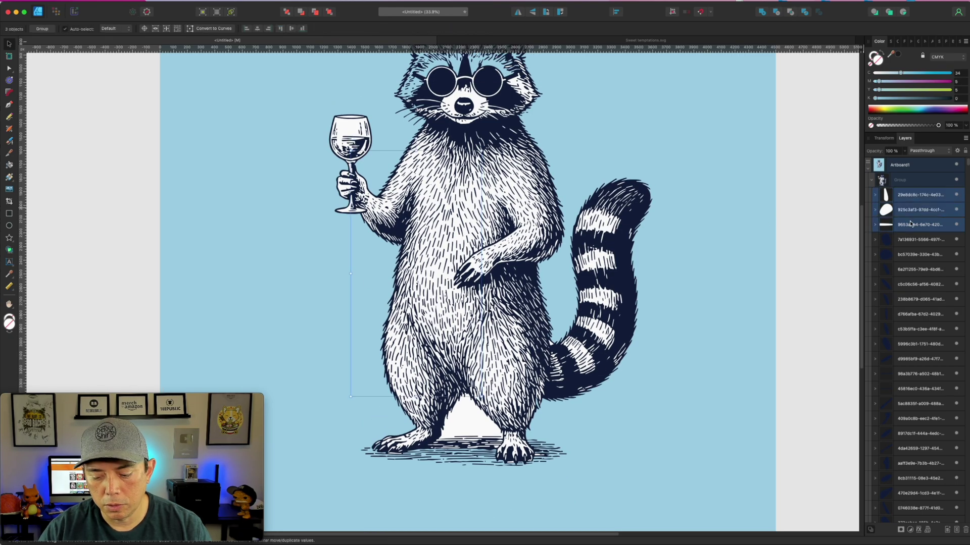
key(Delete)
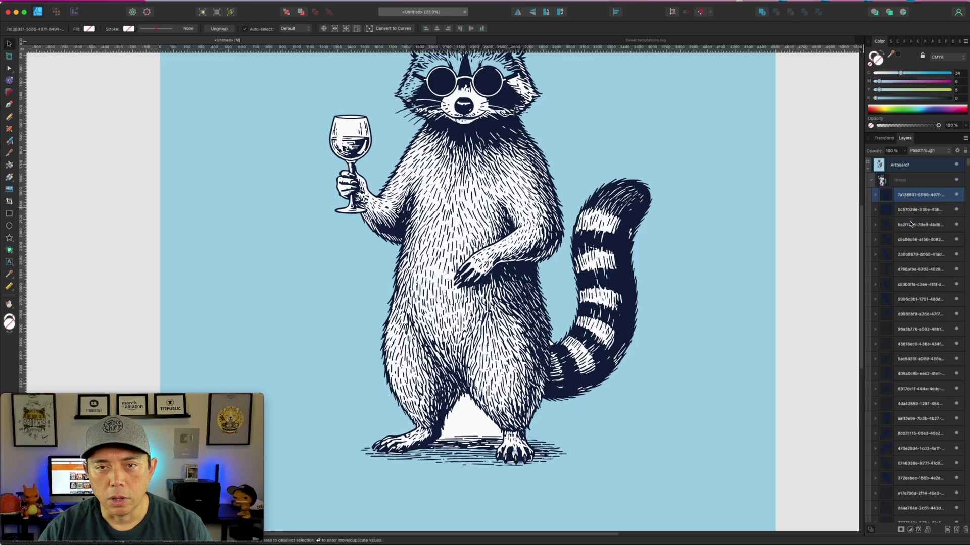
- Delete the stray white shape at the very bottom of the artwork group
click(785, 192)
scroll(938, 288, down, 5)
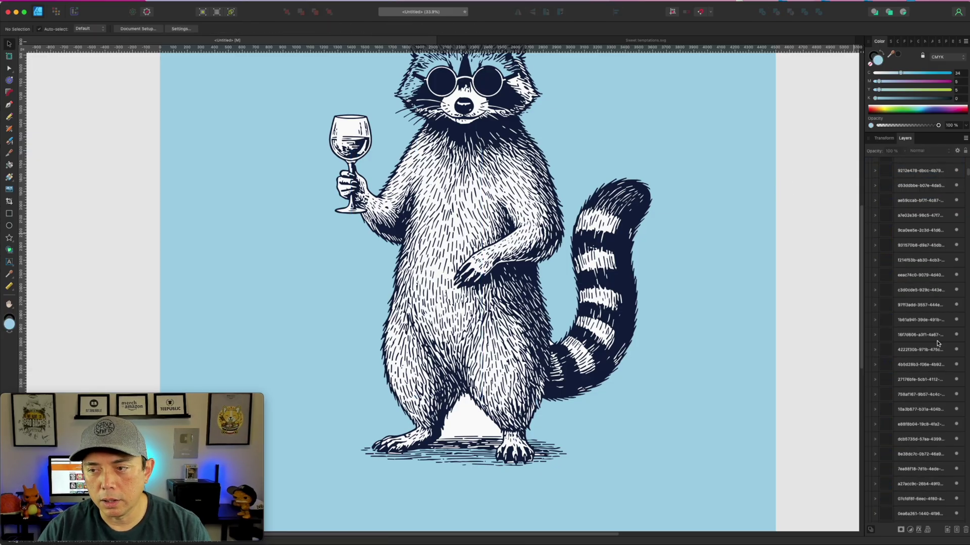
scroll(919, 343, down, 10)
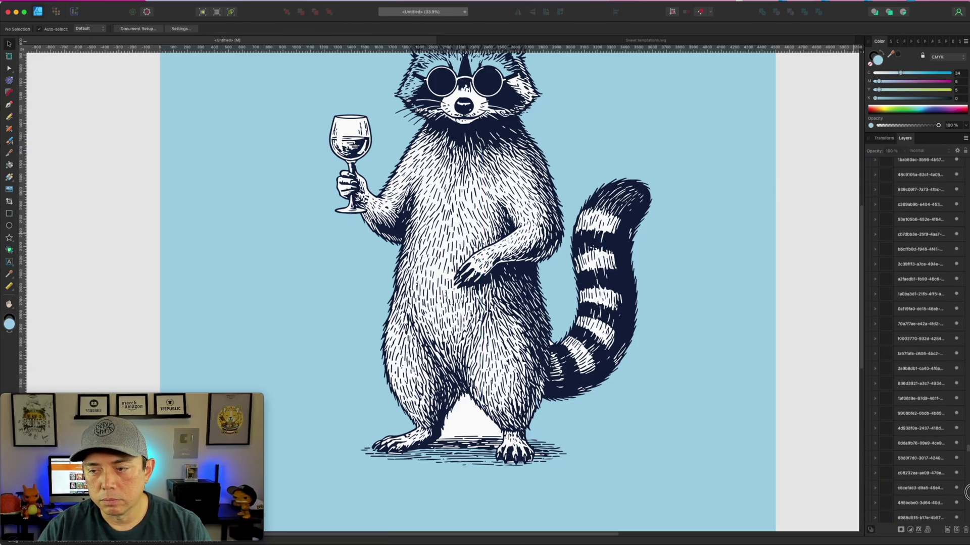
click(919, 516)
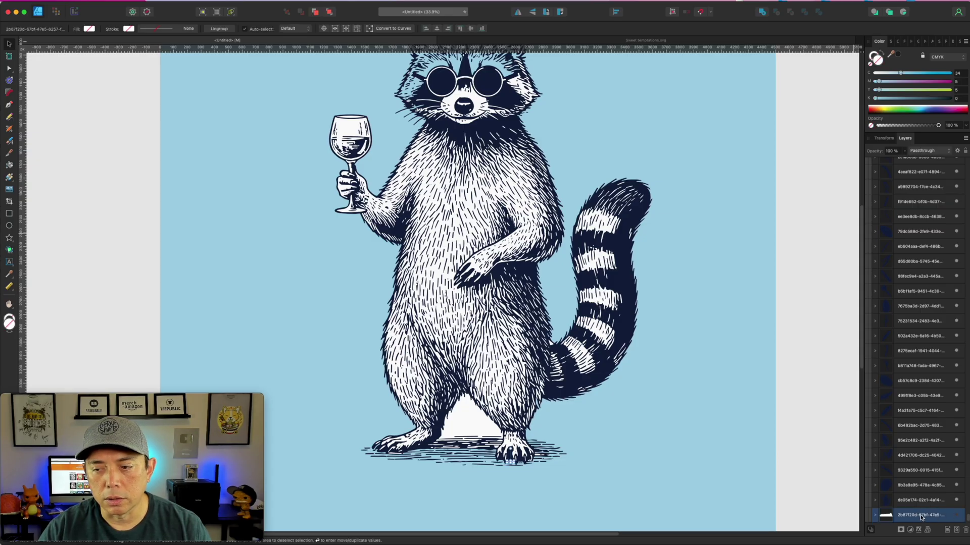
key(Delete)
- Group the continuous run of white shape layers above the lower navy layers, and toggle the group's visibility to check its contents
scroll(914, 353, up, 10)
scroll(924, 299, up, 5)
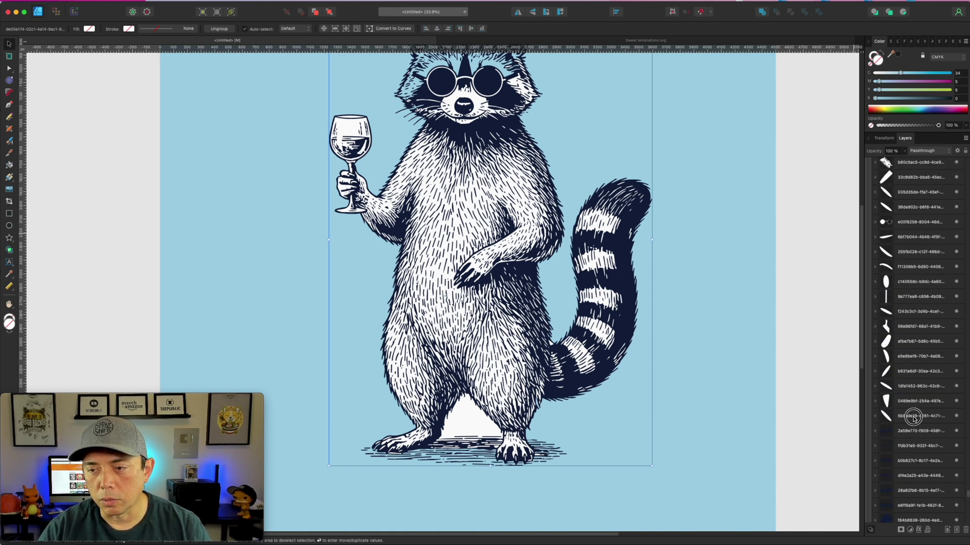
click(914, 417)
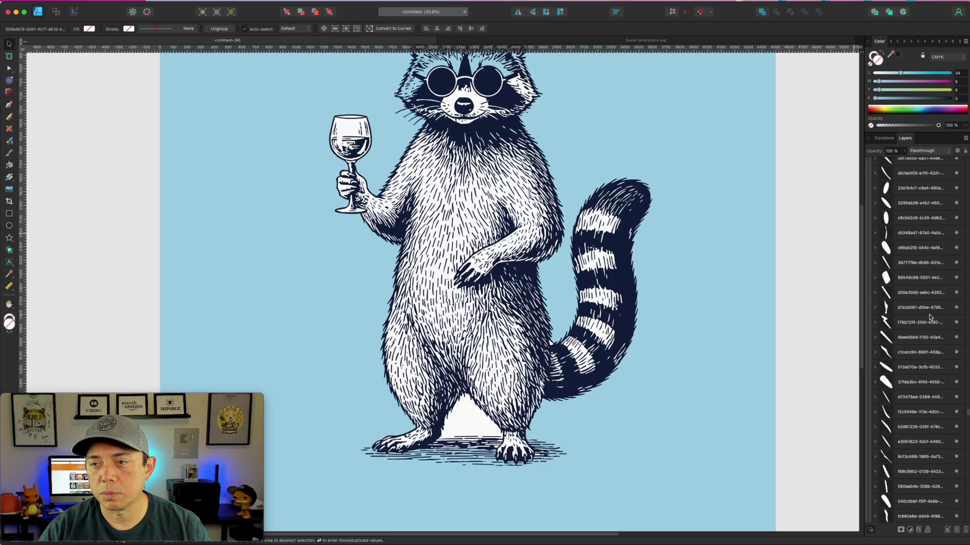
scroll(967, 404, down, 10)
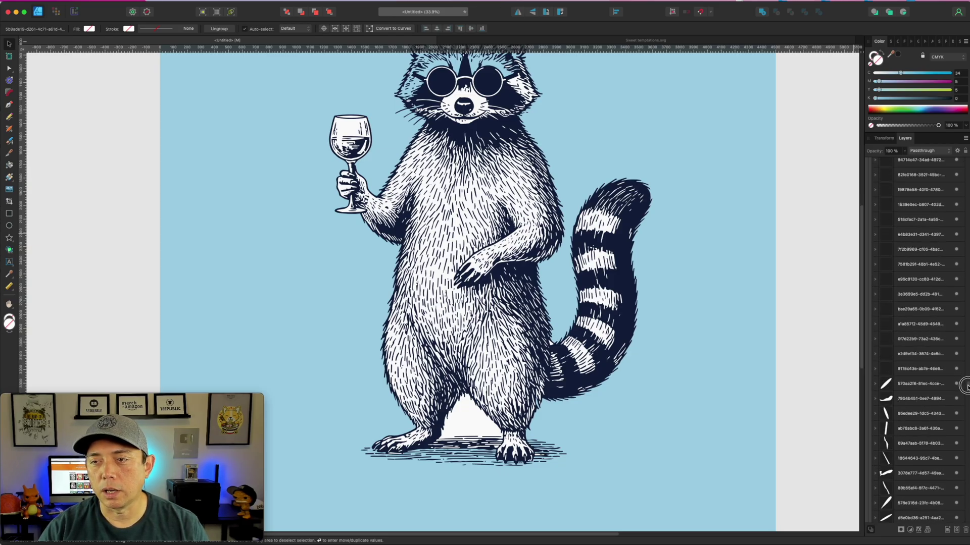
scroll(964, 381, up, 5)
scroll(965, 377, up, 10)
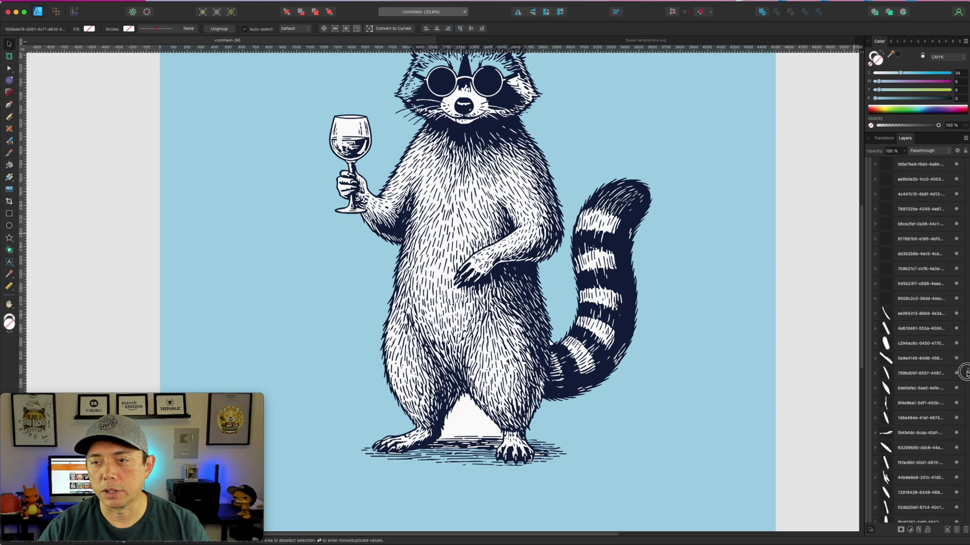
scroll(964, 364, up, 10)
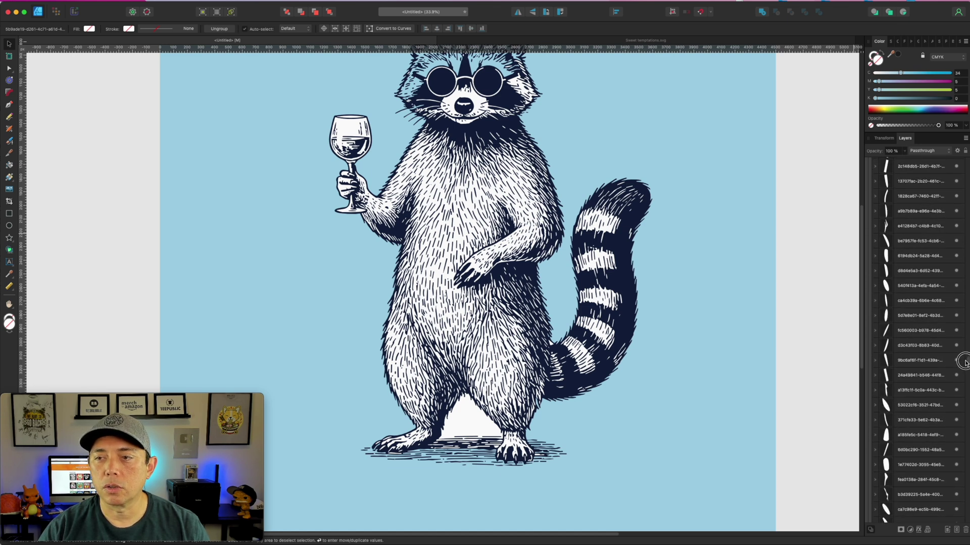
scroll(960, 348, up, 10)
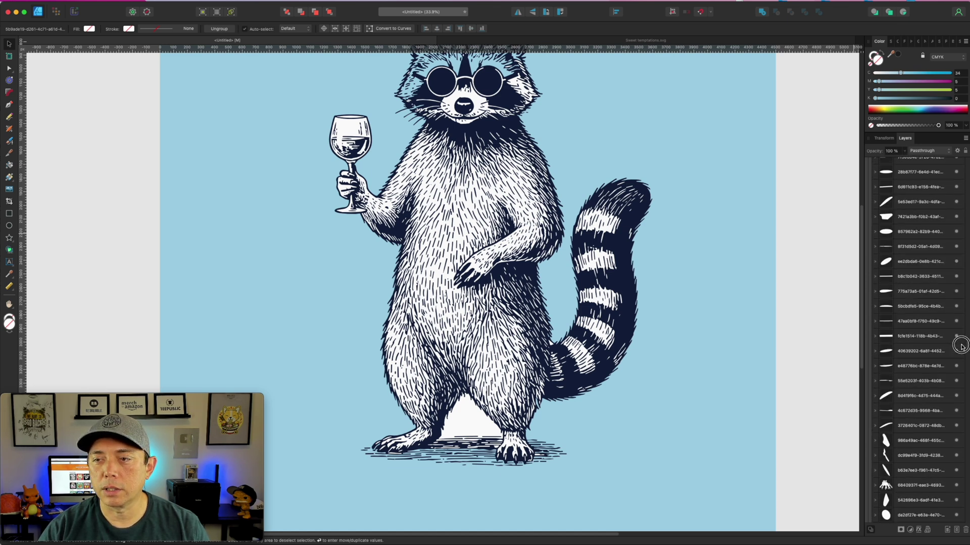
scroll(955, 342, down, 5)
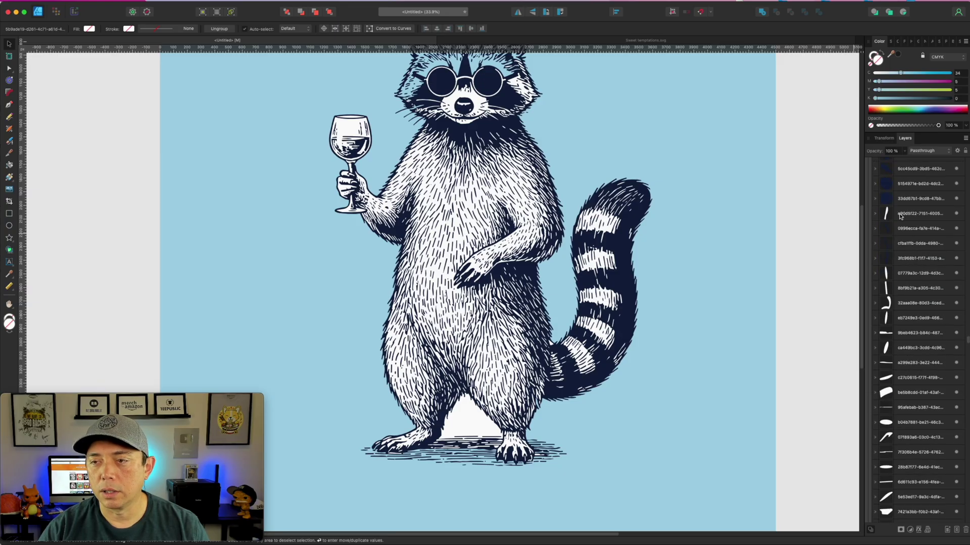
shift+click(900, 215)
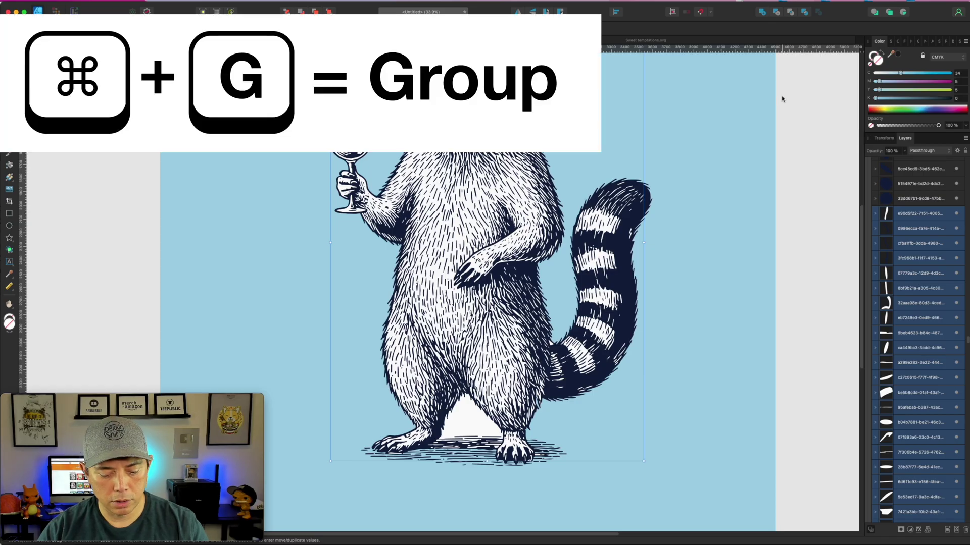
key(super+g)
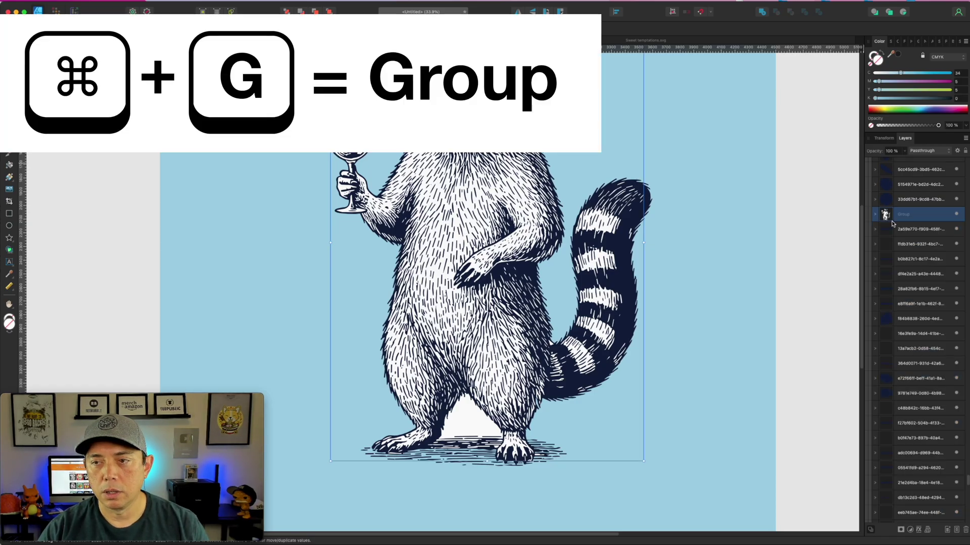
click(956, 215)
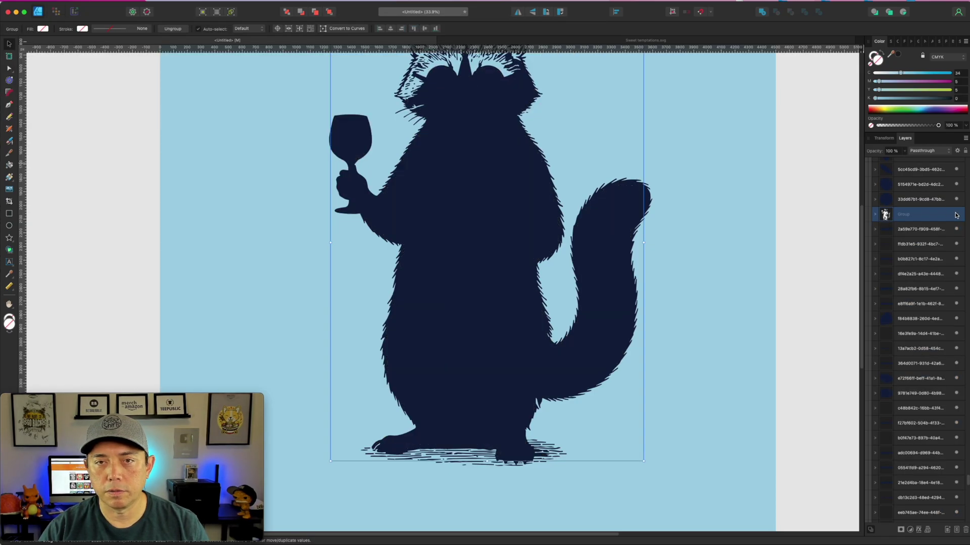
- Group all the navy shape layers that lie below the white shapes group
click(921, 231)
scroll(917, 323, down, 5)
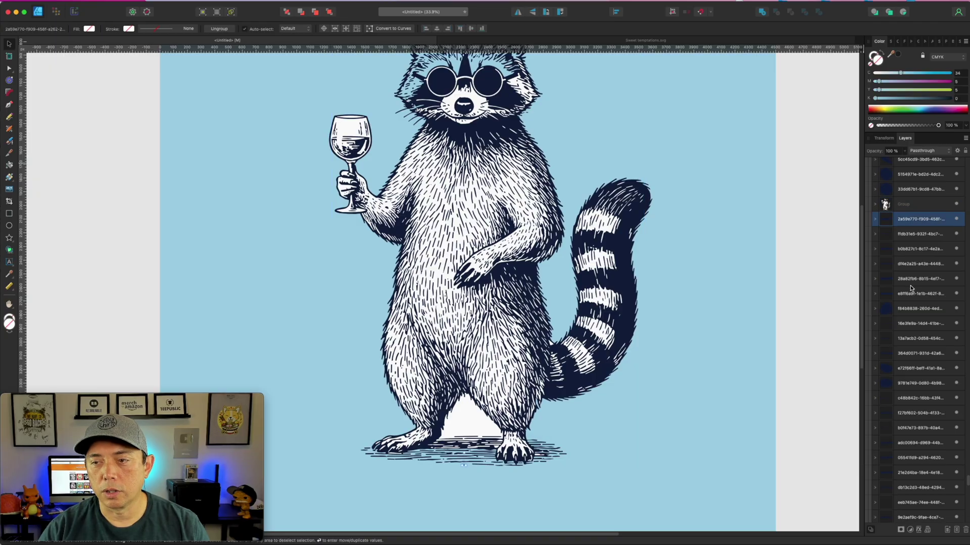
scroll(915, 343, down, 10)
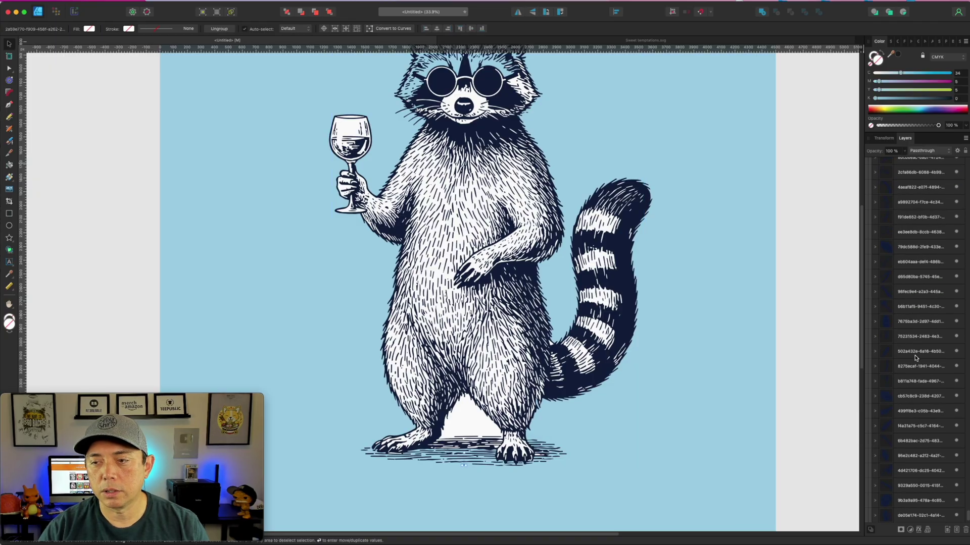
shift+click(920, 517)
key(super+g)
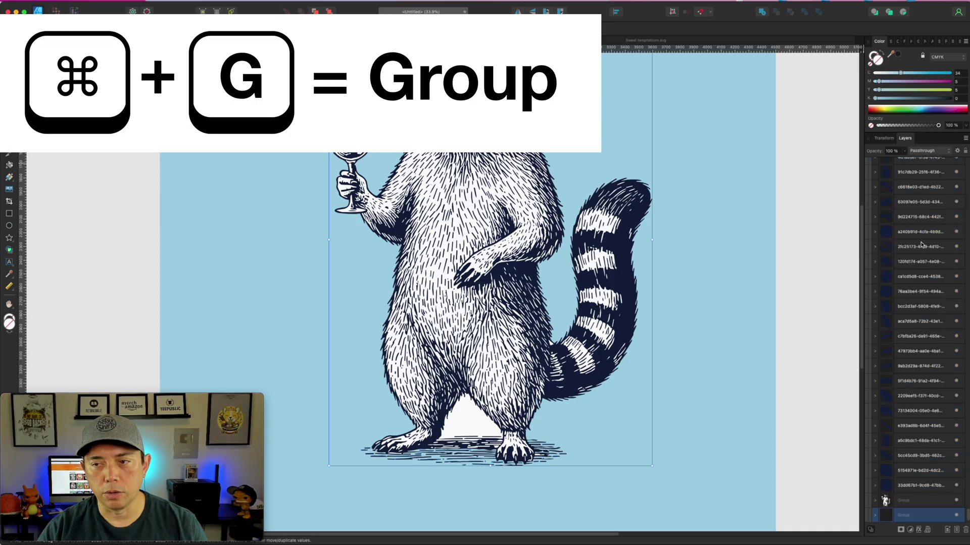
- Combine the white shapes group and the navy shapes group beneath it into one parent group
click(908, 505)
shift+click(923, 515)
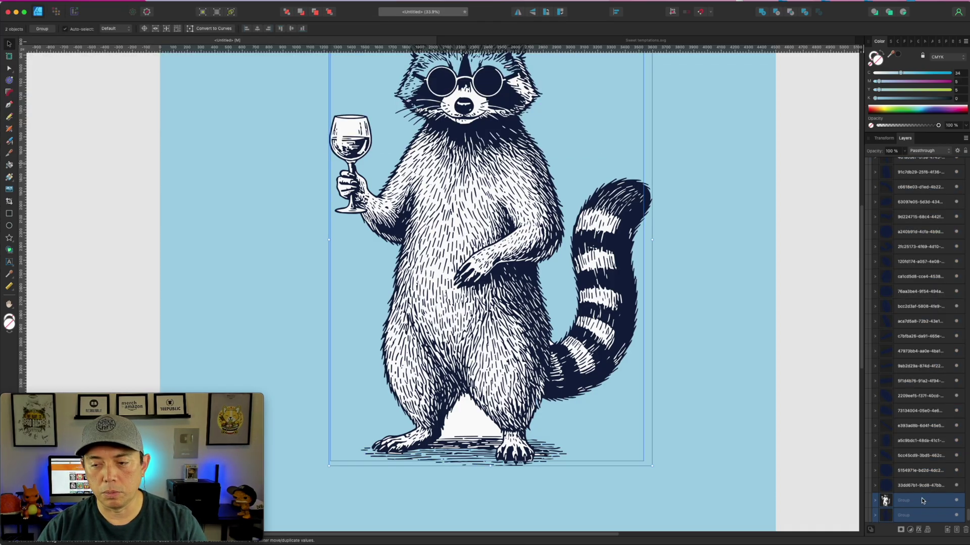
key(super+g)
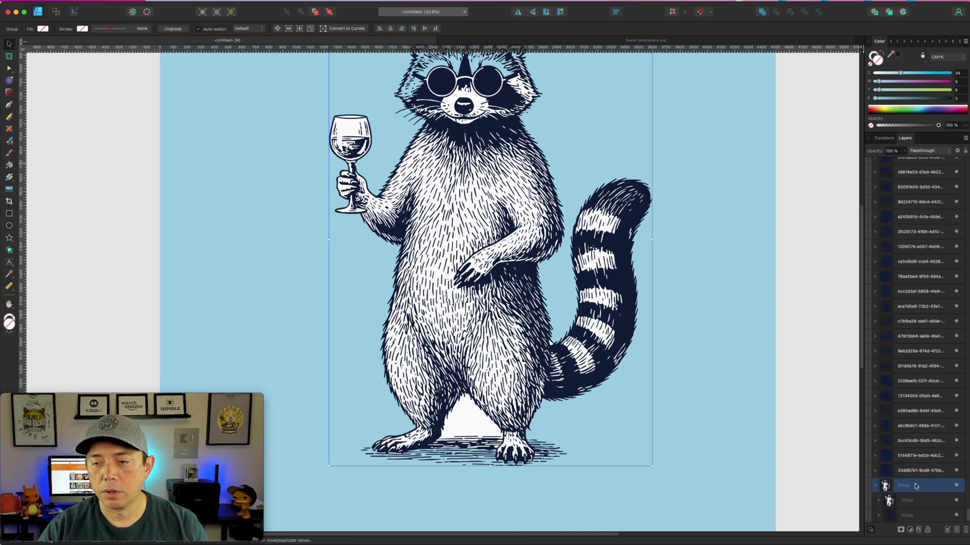
- Set the blend mode of the nested white shapes group to Erase so the white areas are knocked out of the navy
click(914, 500)
click(942, 153)
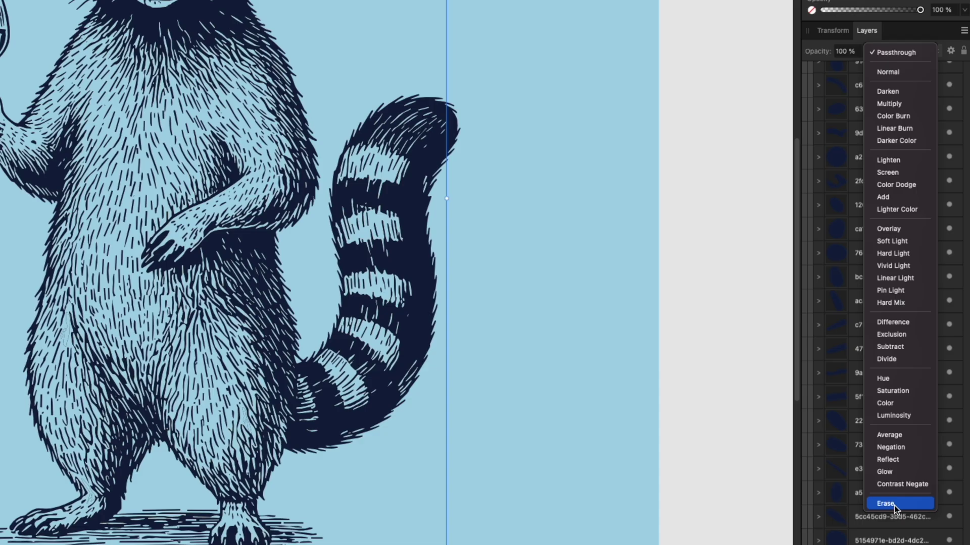
click(892, 504)
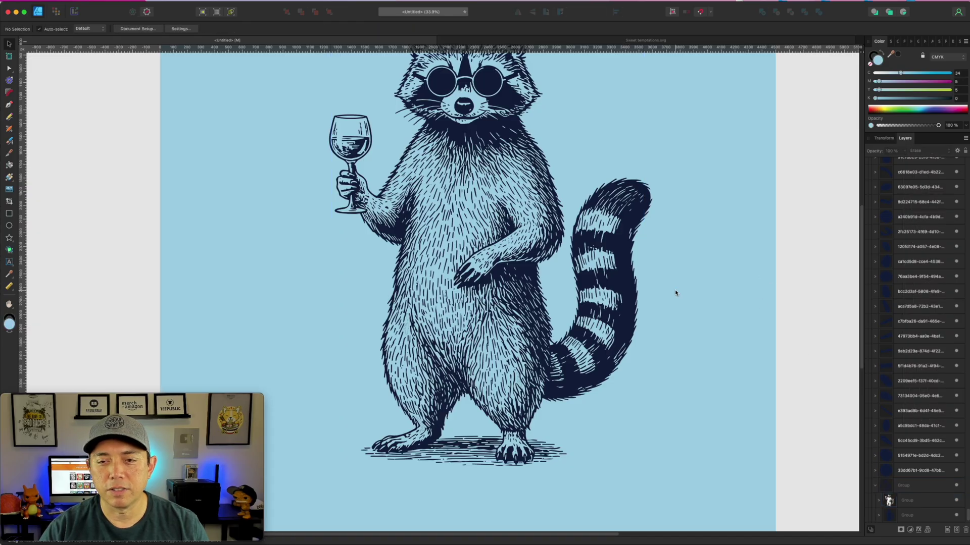
scroll(674, 291, up, 4)
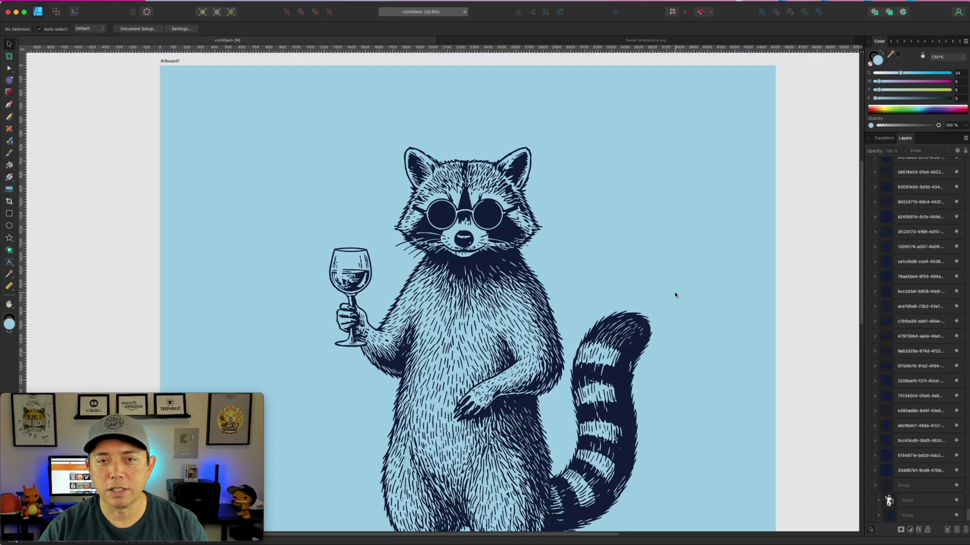
scroll(675, 293, down, 2)
scroll(674, 295, down, 2)
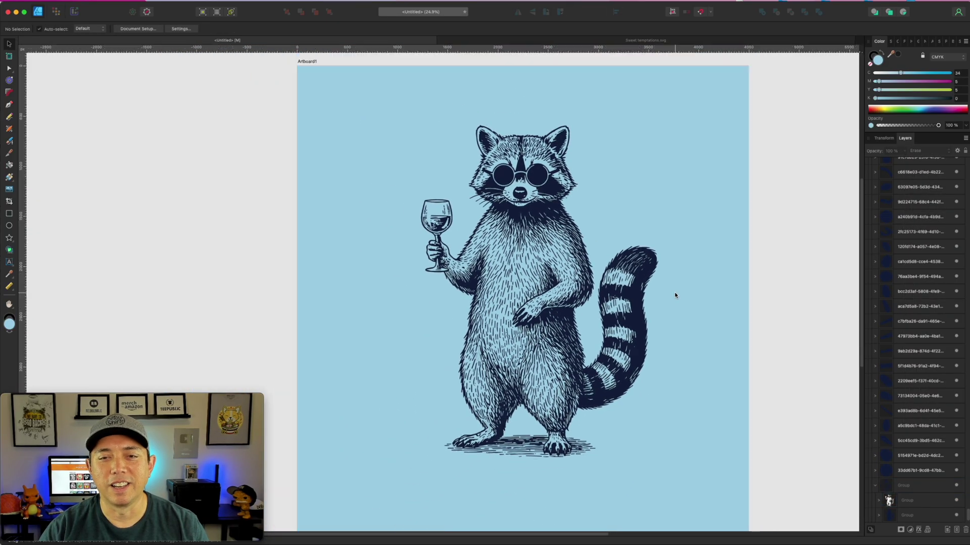
scroll(674, 296, down, 2)
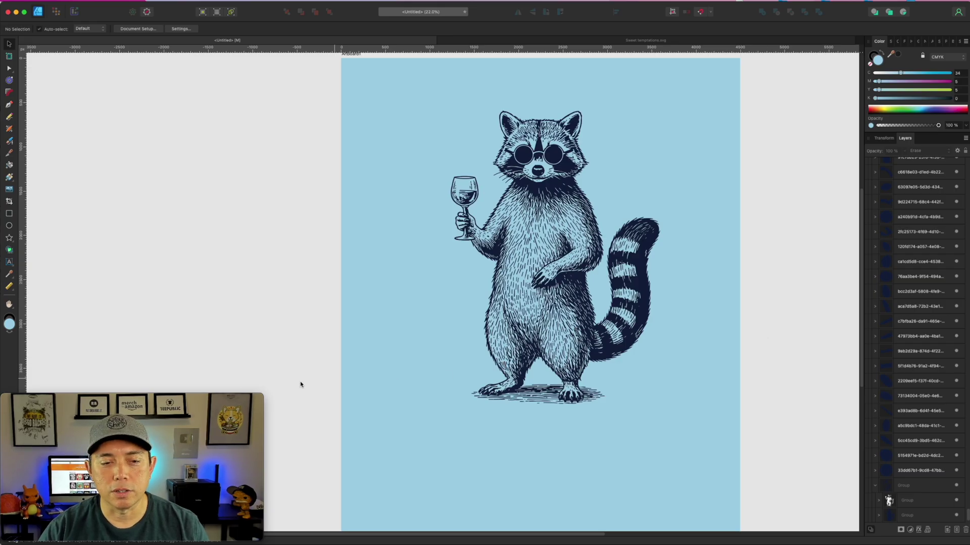
drag(221, 403, 926, 399)
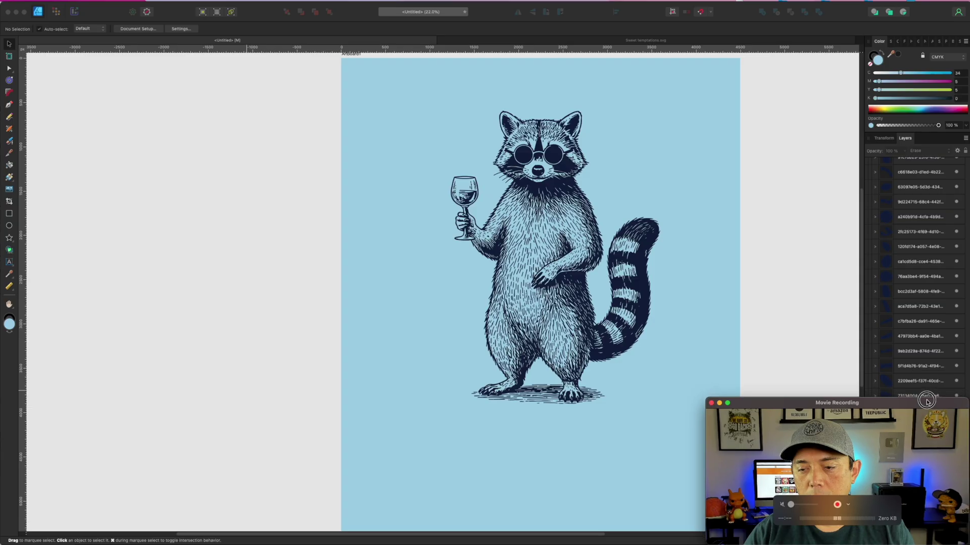
- Add artistic text reading "Classy", enlarge it to about 172.5 pt, and place it across the raccoon's feet
click(24, 268)
click(9, 263)
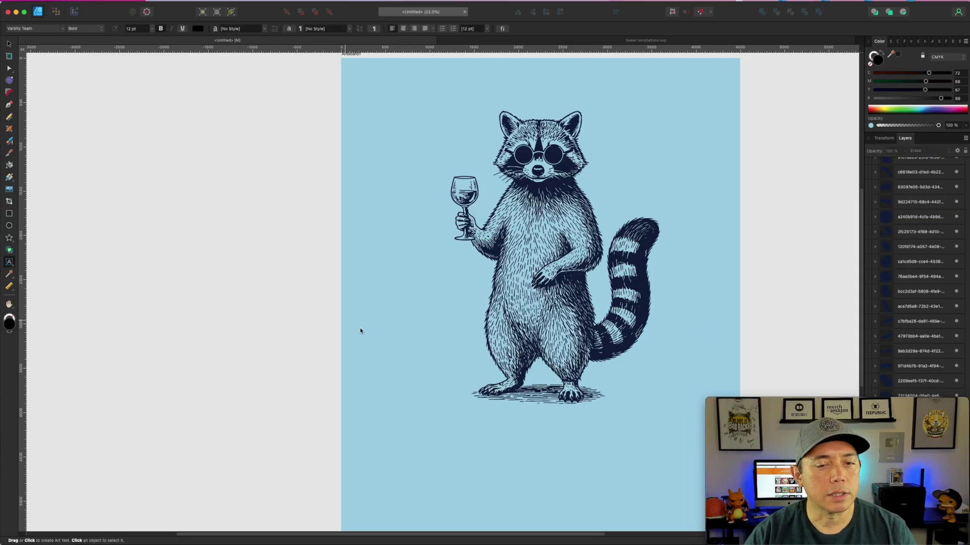
click(383, 358)
text(c)
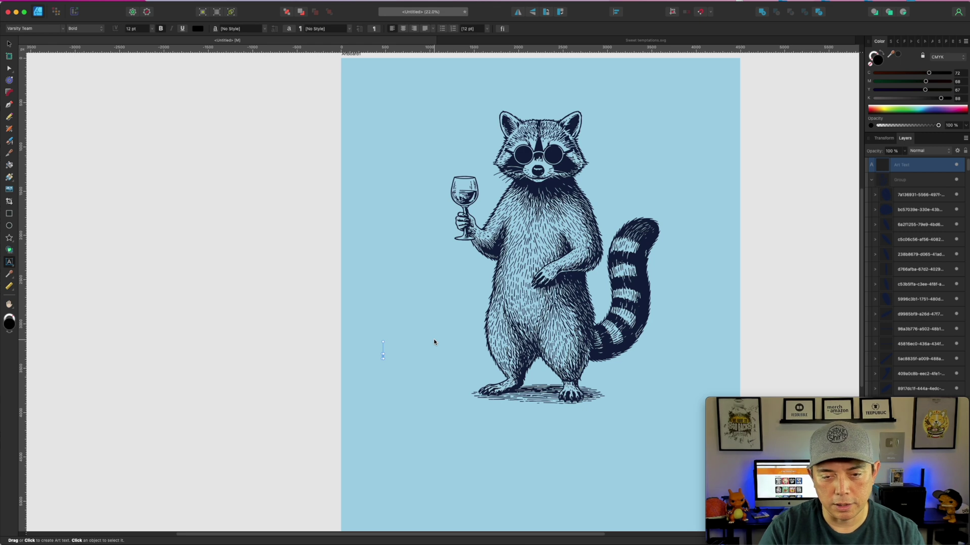
text(lassy)
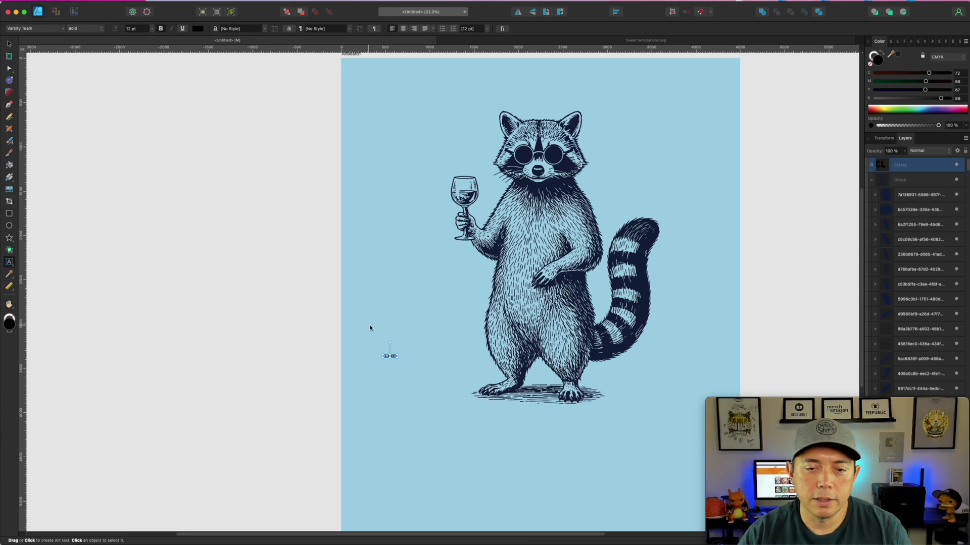
click(8, 46)
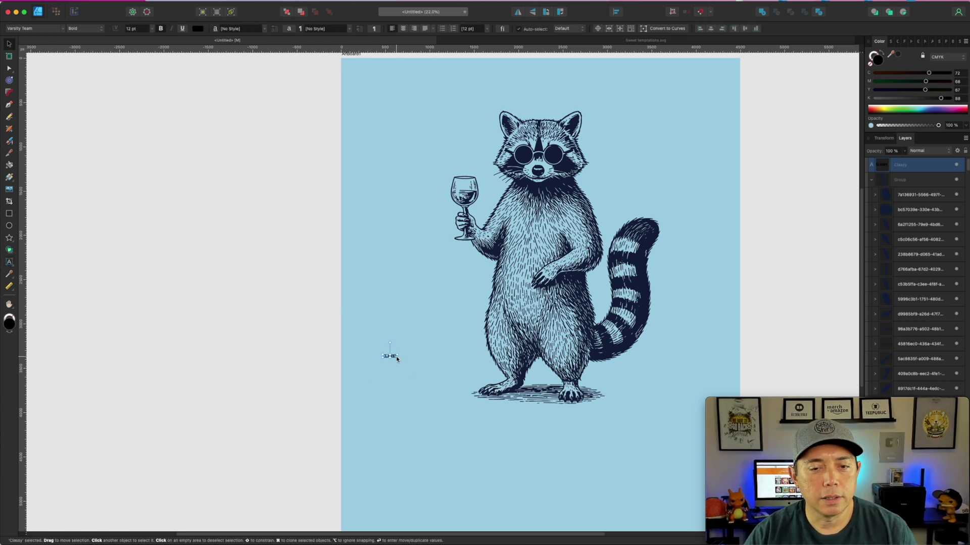
drag(396, 357, 584, 444)
drag(480, 380, 487, 404)
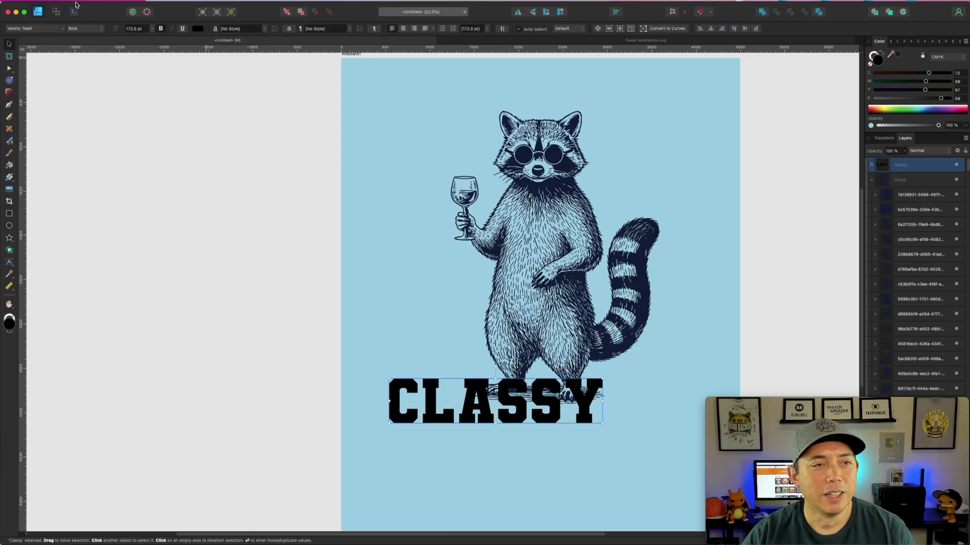
- Set the "Classy" text in the favorite font Ballet Harmony and enlarge it to about 259 pt across the raccoon's feet
click(65, 28)
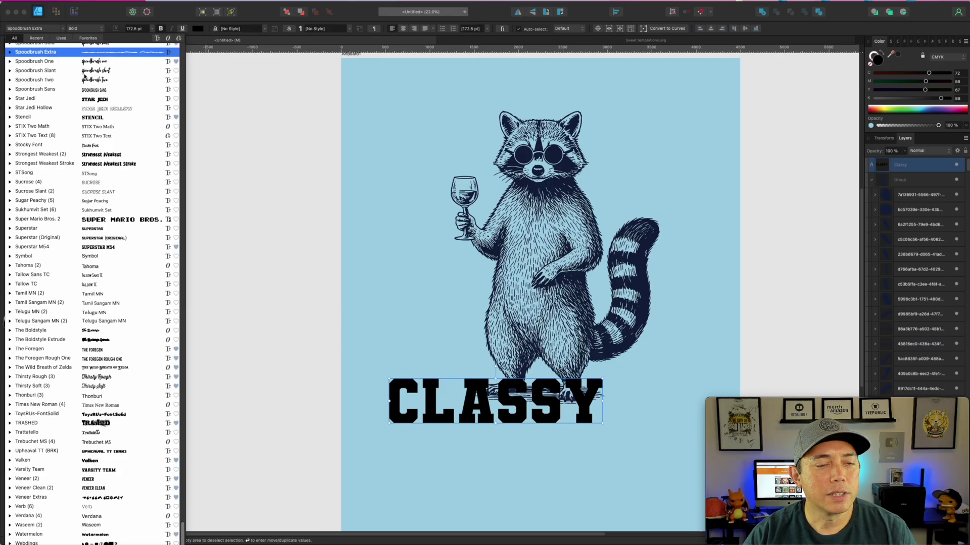
scroll(105, 153, up, 15)
click(88, 38)
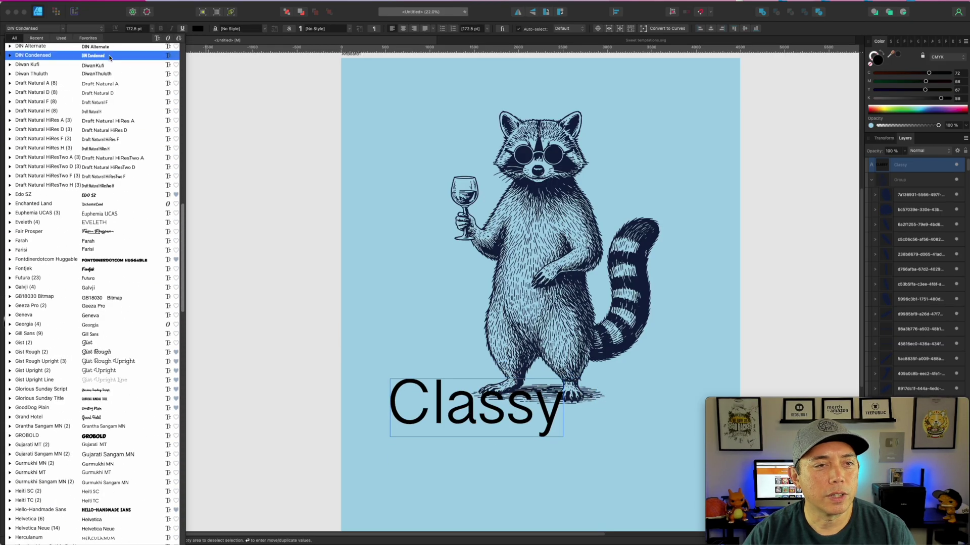
scroll(134, 143, up, 2)
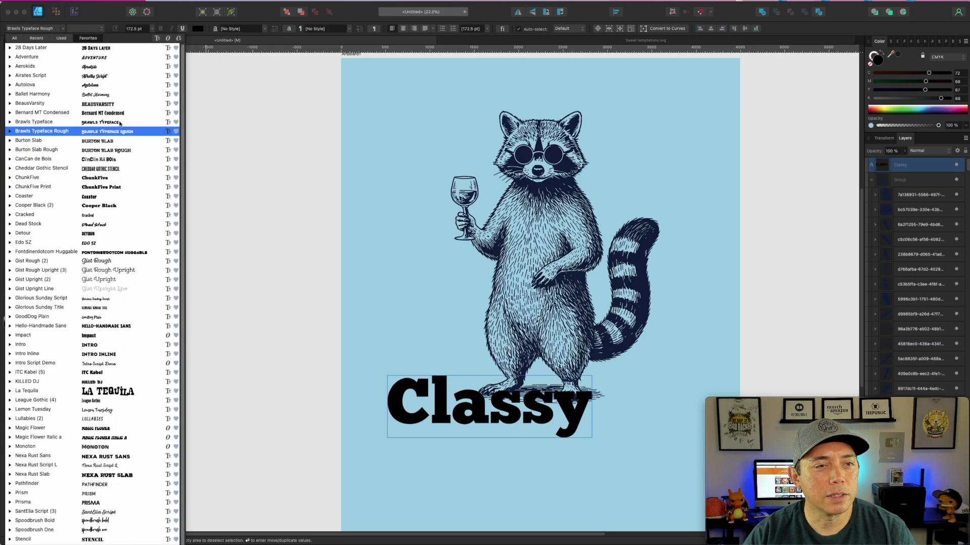
click(99, 95)
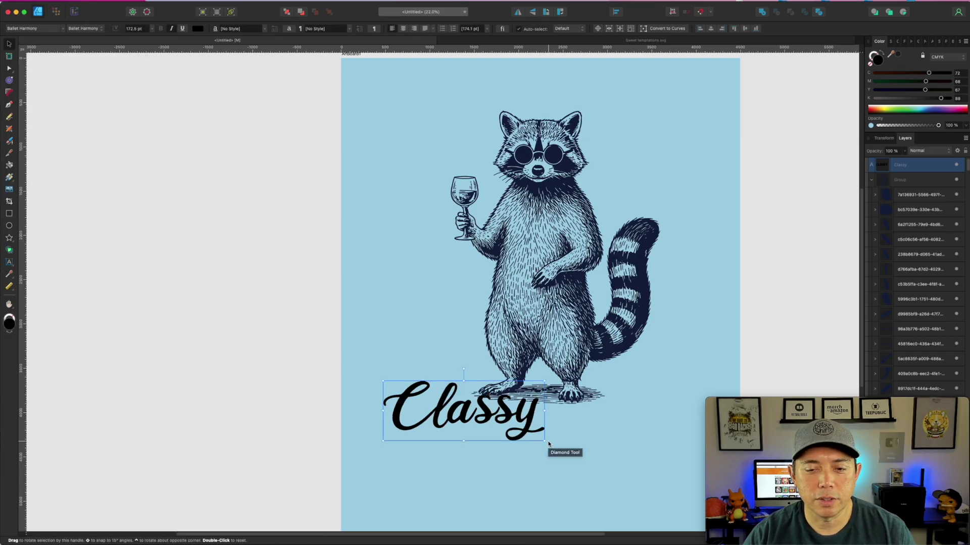
drag(544, 441, 623, 454)
drag(585, 407, 610, 417)
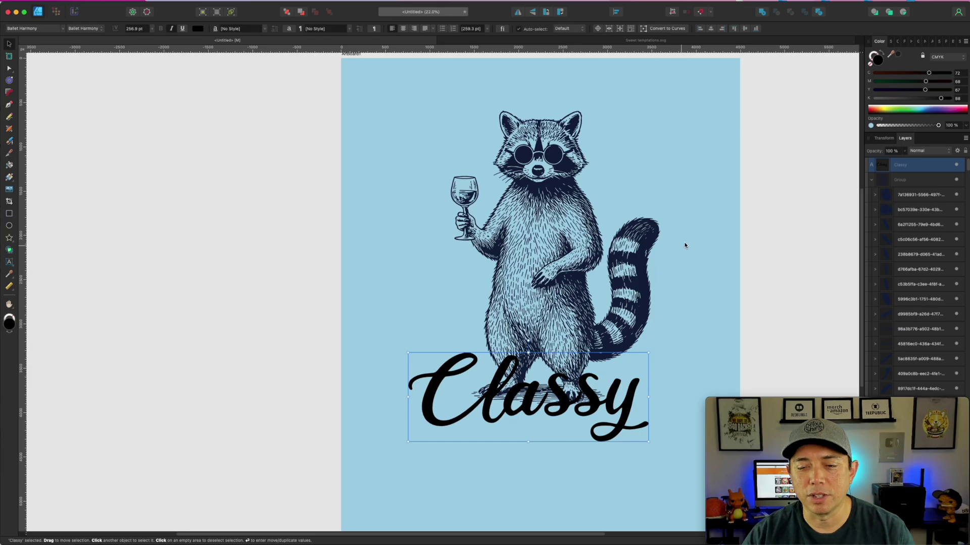
- Move the "Classy" text up over the raccoon's legs and shrink it to about 239 pt
drag(647, 433, 653, 391)
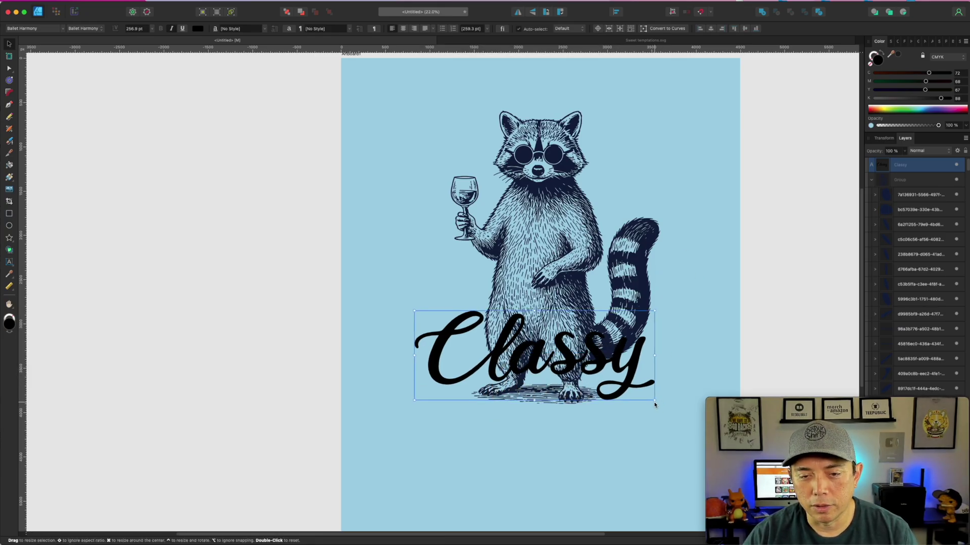
drag(414, 312, 409, 321)
click(657, 319)
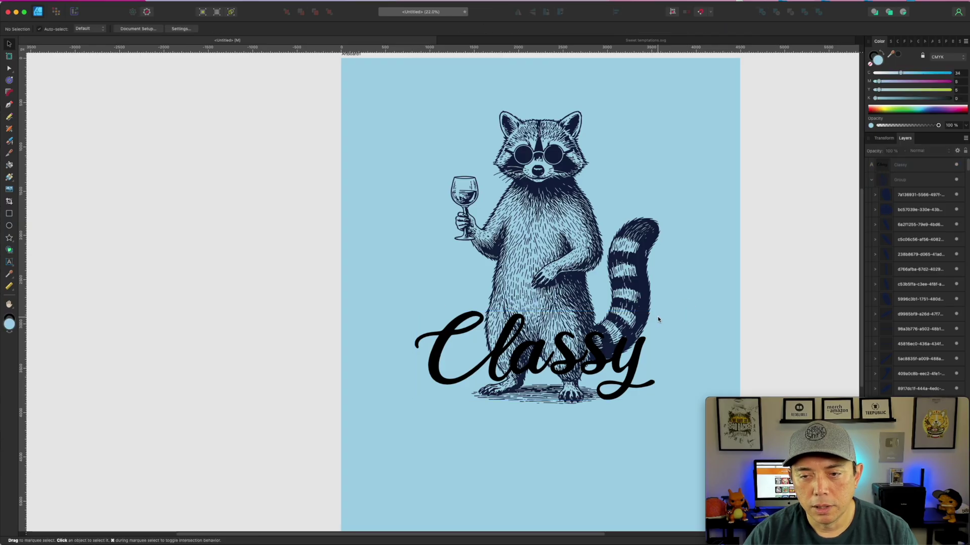
click(633, 359)
key(super+z)
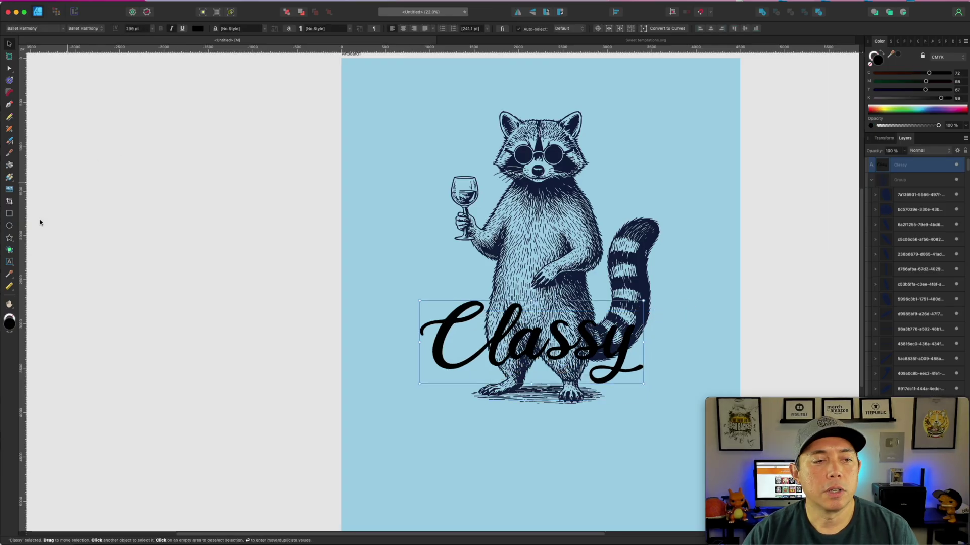
- Add a second artistic text reading "Not Trashy" below the raccoon and enlarge it to about 151 pt
click(9, 262)
key(Escape)
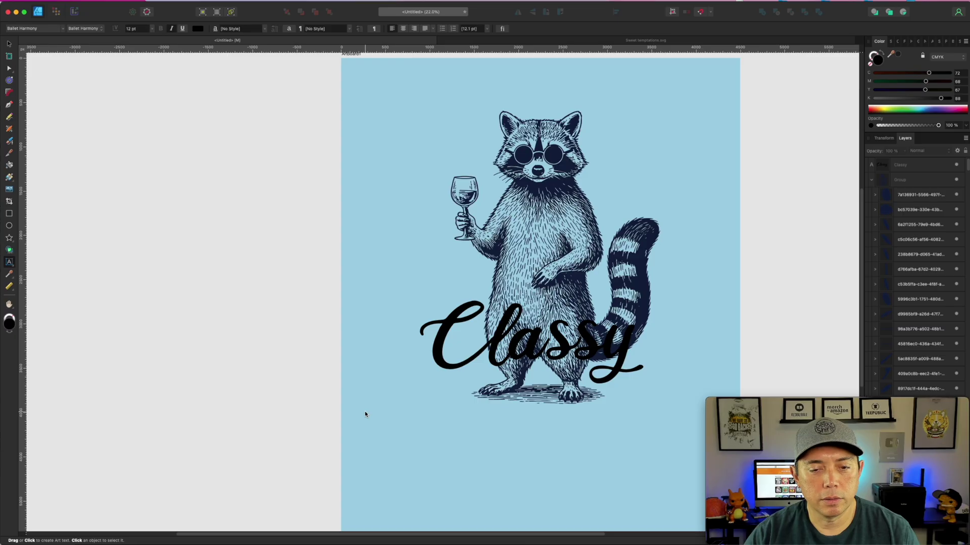
click(419, 434)
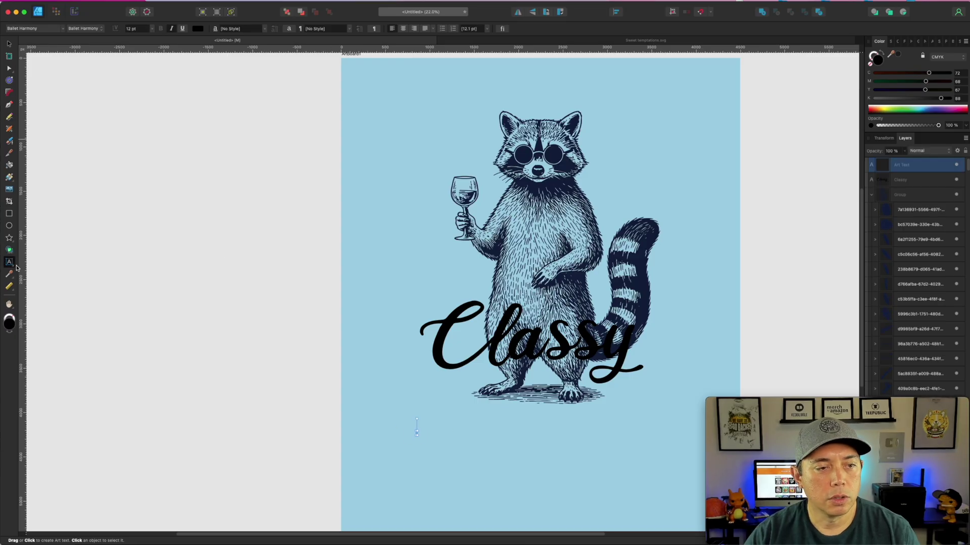
text(text)
key(super+a)
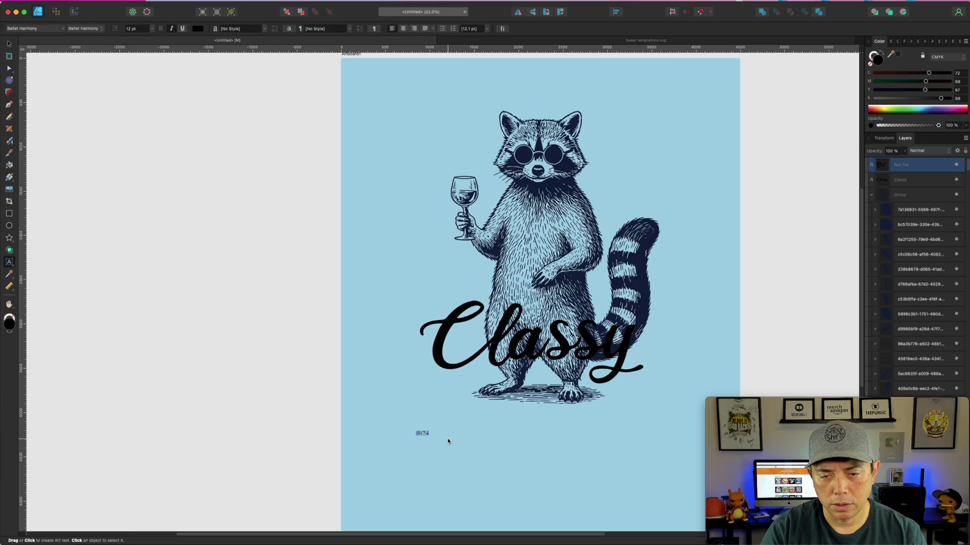
key(Right)
text(y)
key(Escape)
drag(432, 436, 632, 486)
- Tilt the "Classy" text upward to the right, place it over the raccoon's legs, and enlarge it to about 272 pt
click(509, 329)
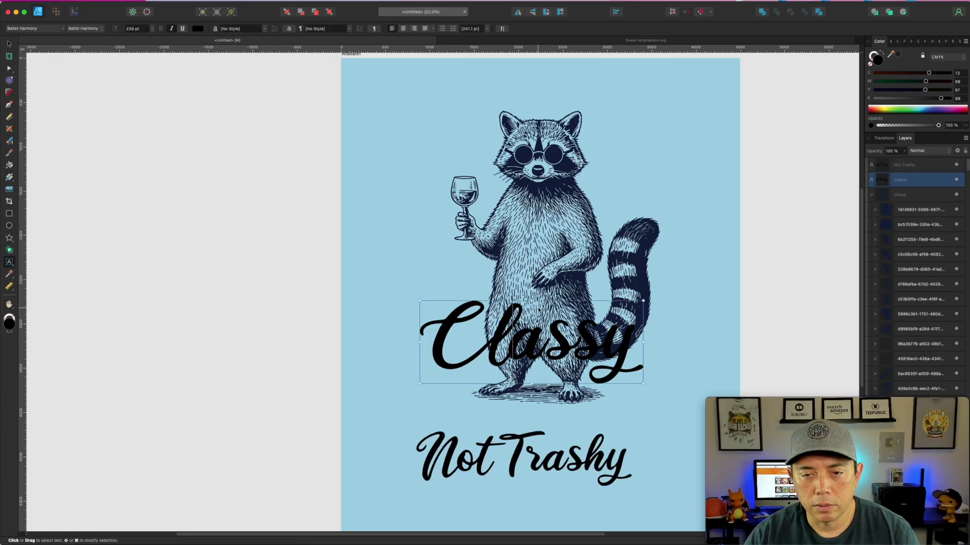
click(544, 387)
key(Escape)
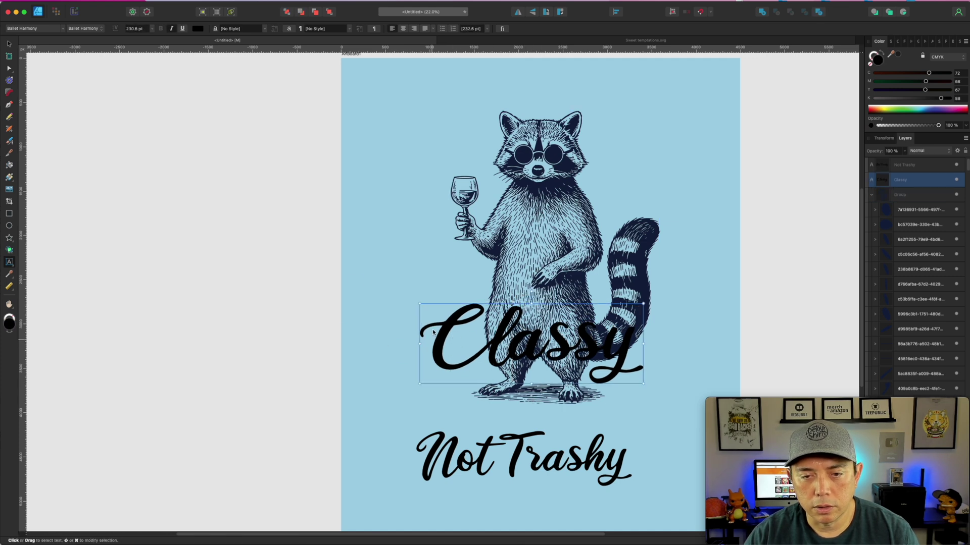
click(9, 44)
drag(443, 347, 100, 249)
drag(188, 195, 177, 191)
drag(216, 241, 546, 341)
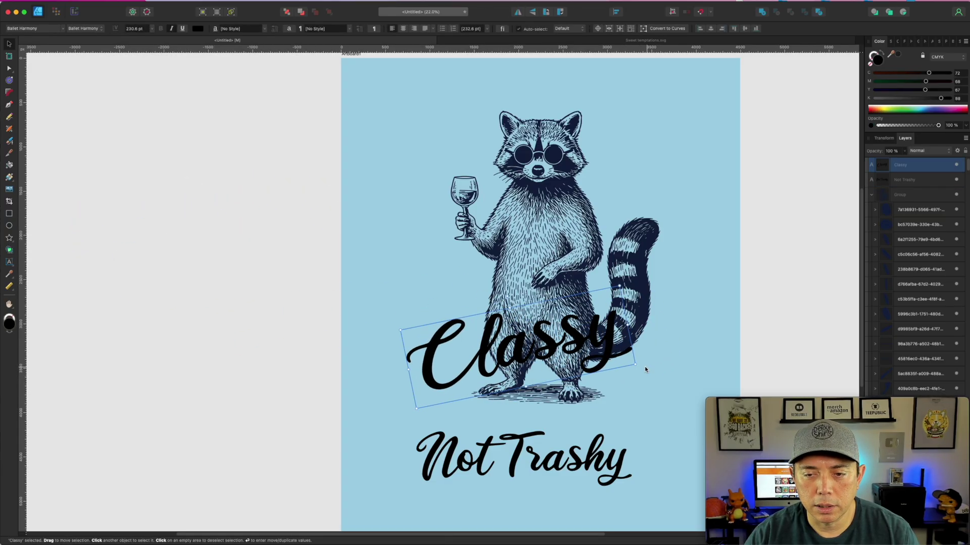
drag(635, 364, 677, 371)
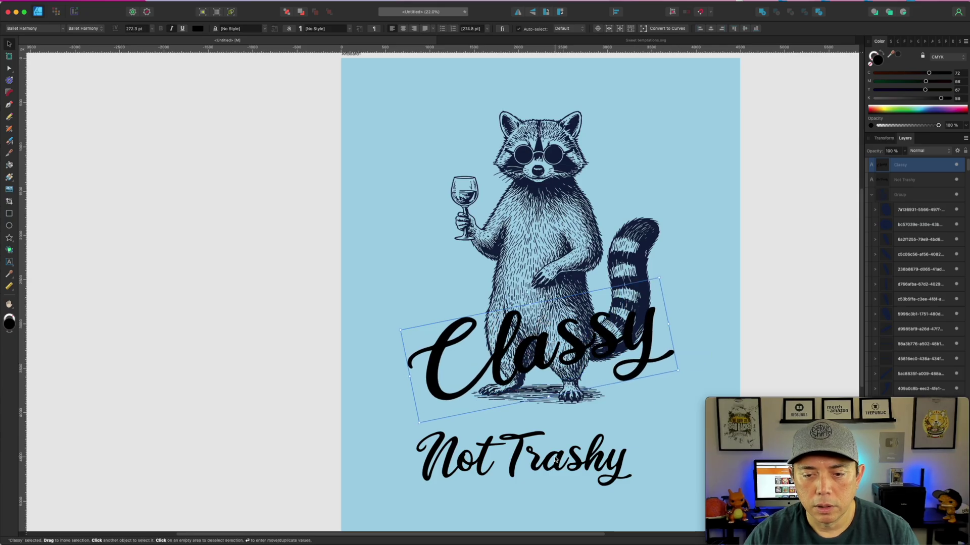
- Change the font of the whole "Not Trashy" text to Intro Inline
click(556, 460)
double_click(556, 461)
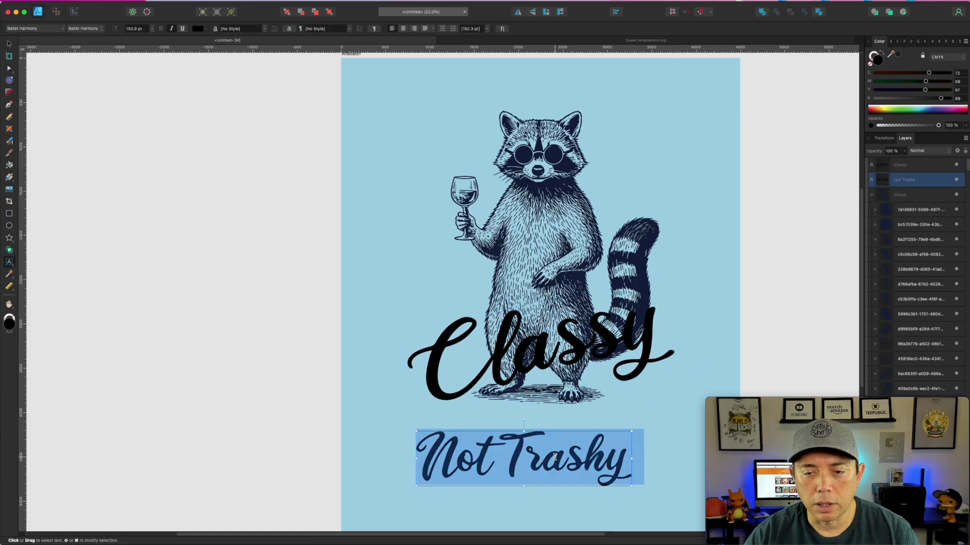
click(63, 29)
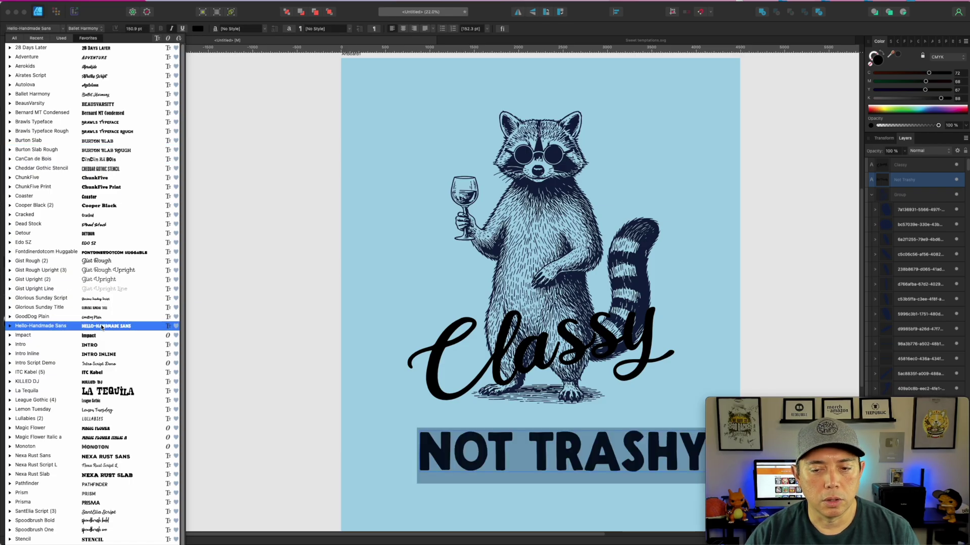
click(96, 354)
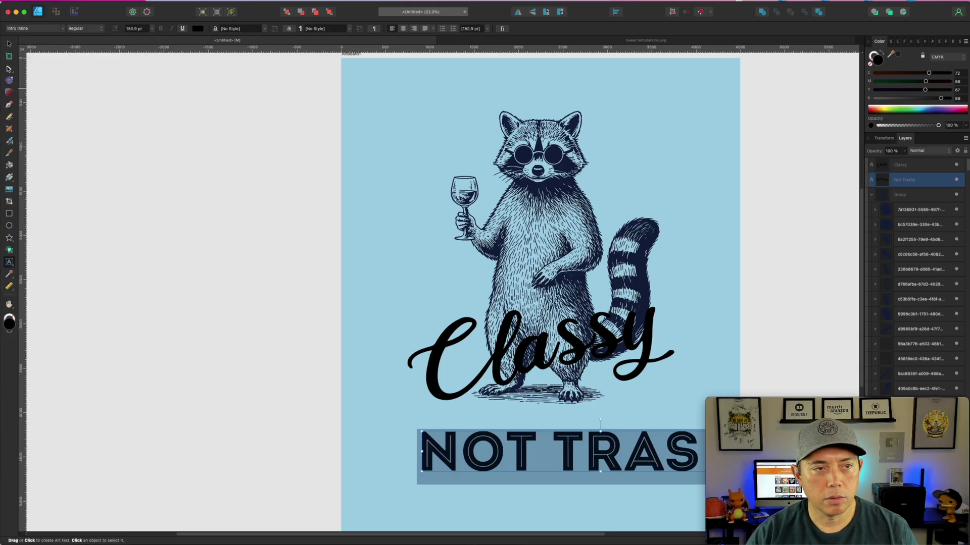
- Shrink the "Not Trashy" text to about 84 pt and place it directly beneath the raccoon's feet
click(12, 45)
drag(602, 445, 527, 430)
drag(798, 231, 662, 205)
drag(561, 407, 427, 402)
drag(353, 404, 446, 390)
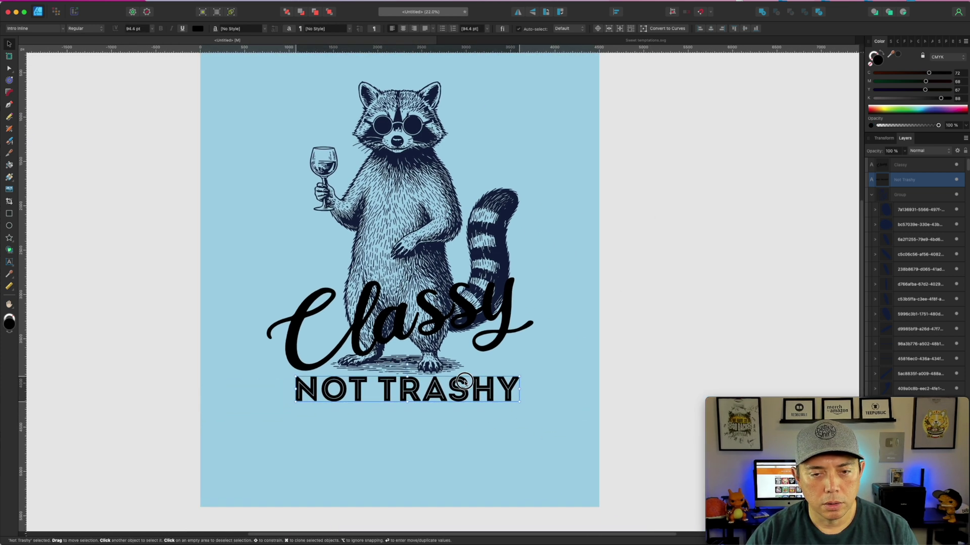
- Reduce the tilt of the "Classy" text, move it up slightly, and nudge "Not Trashy" closer beneath it
click(481, 314)
drag(402, 272, 382, 271)
drag(484, 338, 488, 316)
mouse_move(479, 397)
mouse_down()
mouse_move(477, 364)
mouse_move(477, 400)
mouse_move(476, 383)
mouse_move(470, 392)
mouse_up()
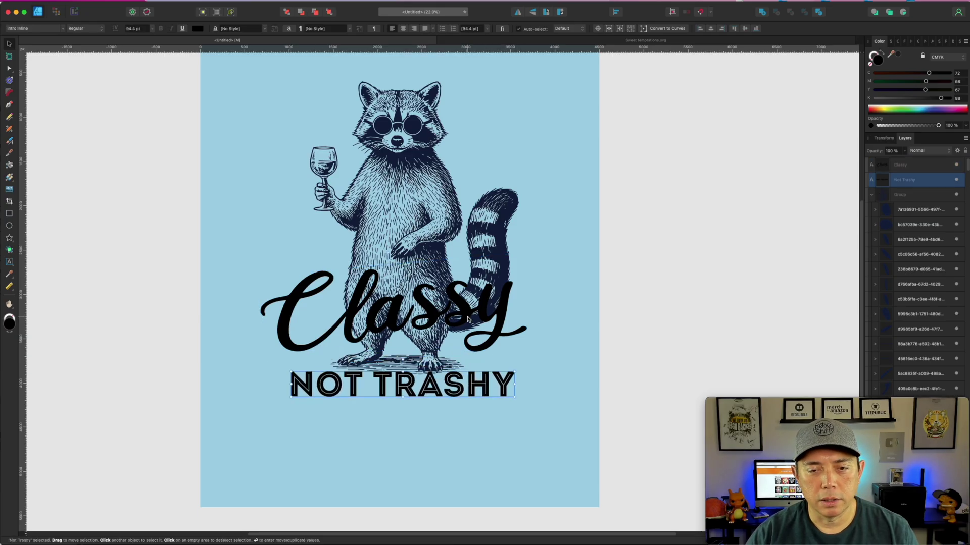
click(467, 319)
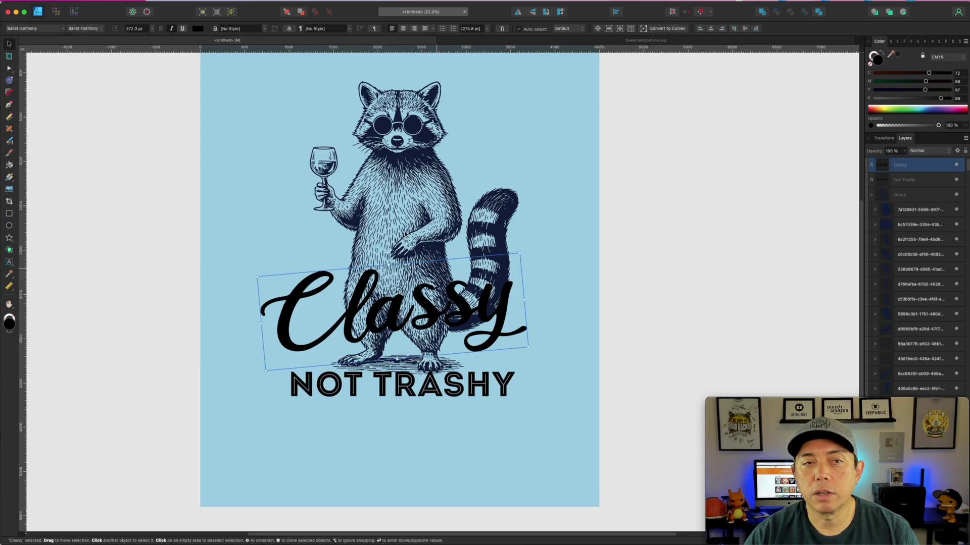
- Change the artboard fill to white by setting all its CMYK values to 0
scroll(253, 191, up, 3)
click(209, 91)
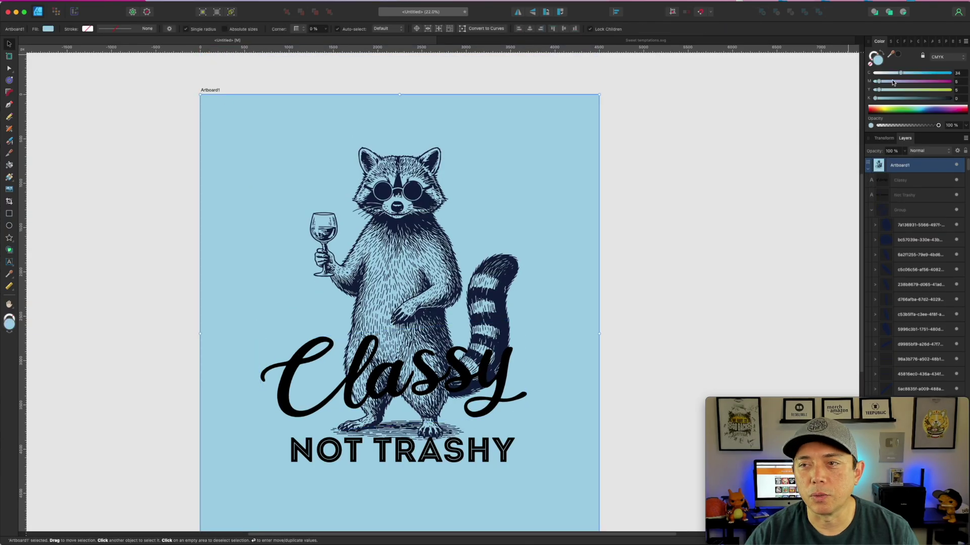
drag(901, 73, 874, 90)
click(690, 174)
scroll(677, 243, down, 2)
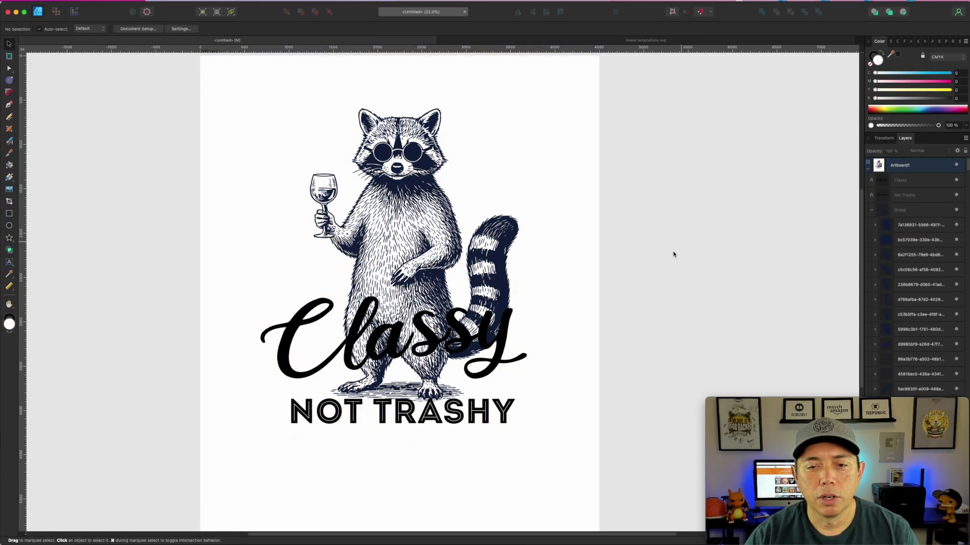
- Recolor the "Classy" text with the navy sampled from the raccoon
click(502, 340)
drag(891, 55, 425, 166)
click(532, 327)
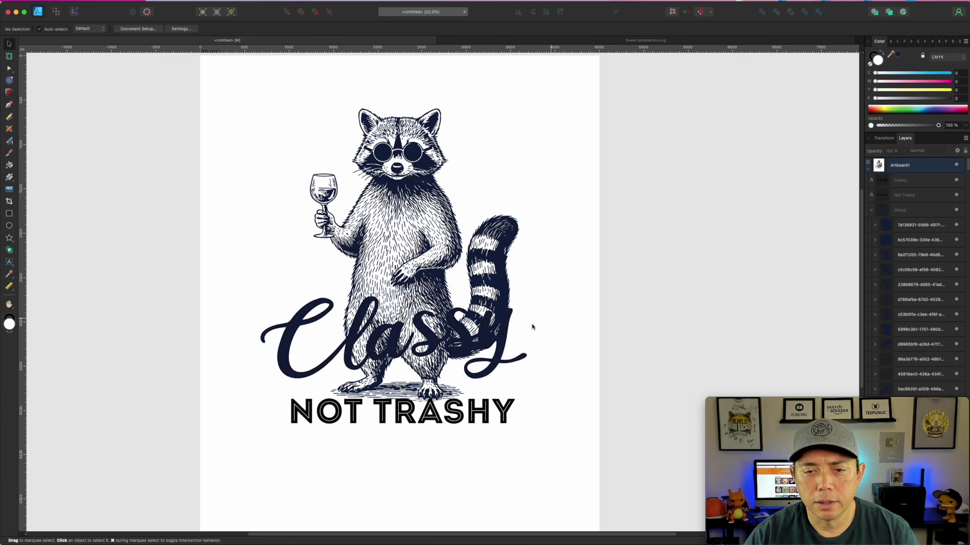
- Duplicate the "Classy" text and make the lower copy white by setting all its CMYK values to 0
click(502, 333)
key(super+j)
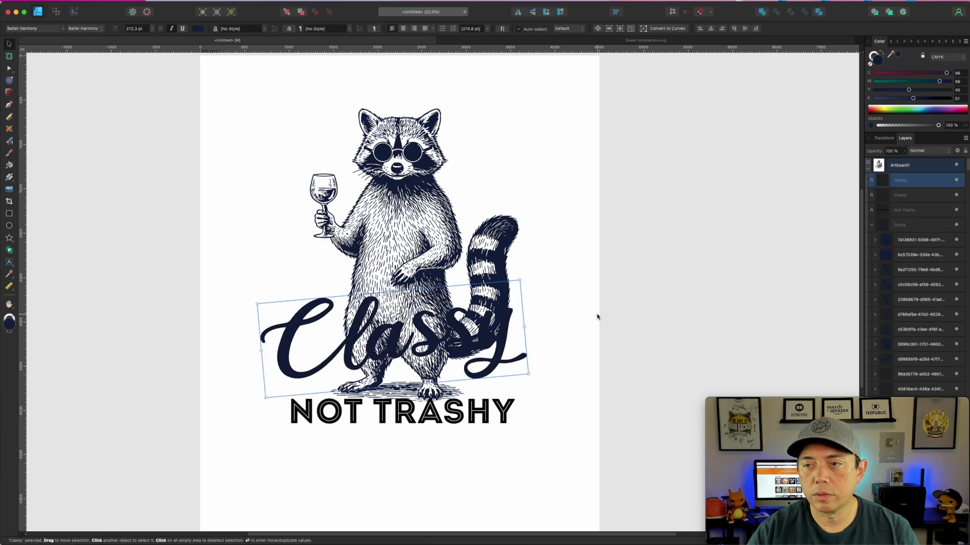
click(918, 193)
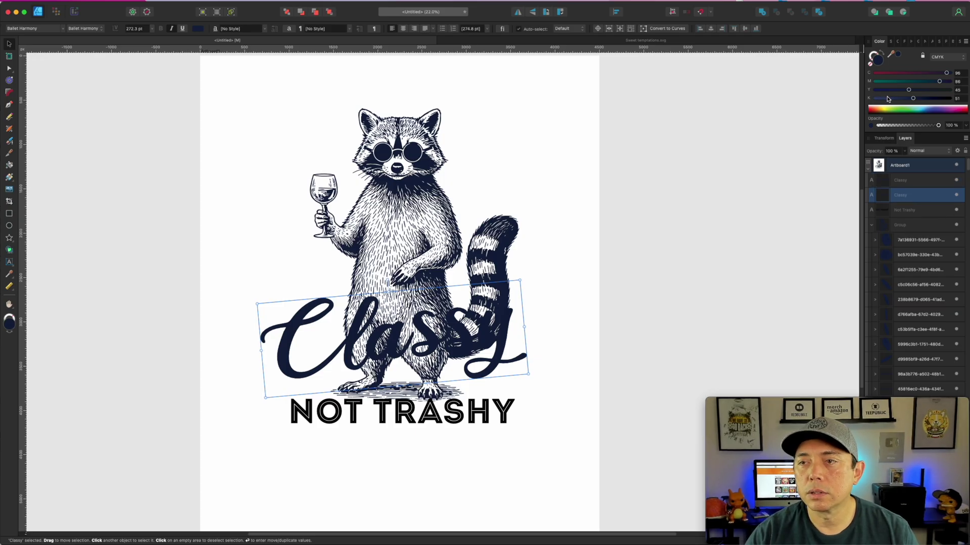
click(875, 98)
click(875, 89)
click(875, 81)
click(875, 73)
- Give the white "Classy" copy a 34 pt white stroke as an outline behind the navy lettering
click(909, 197)
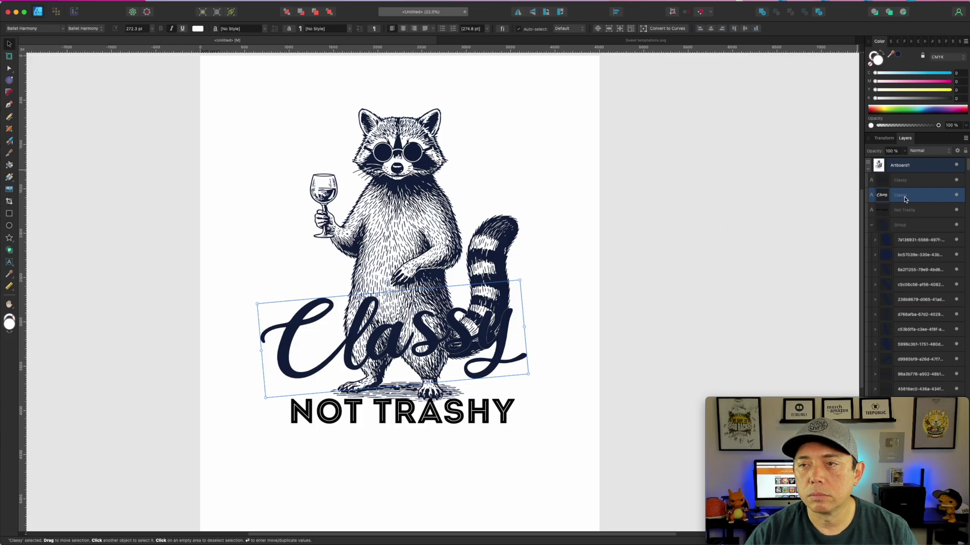
click(873, 57)
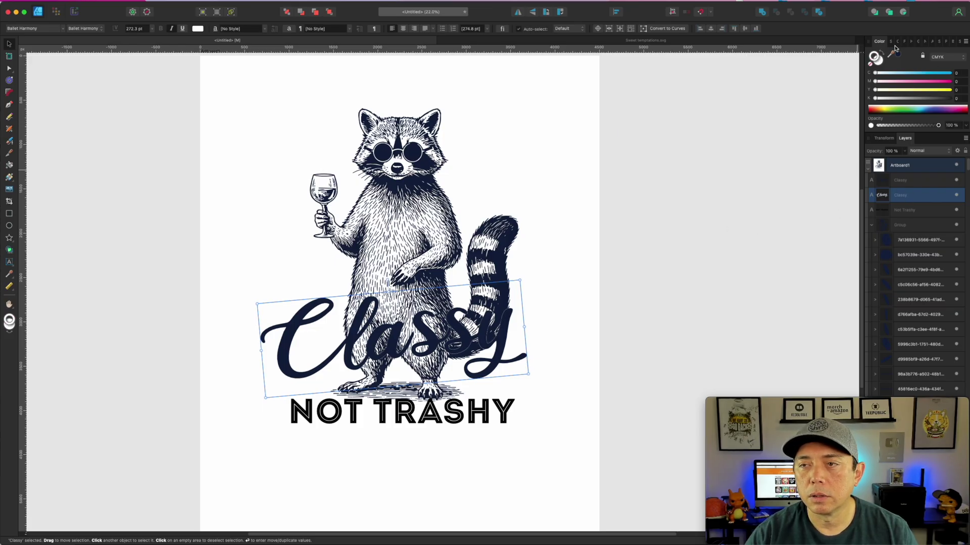
drag(887, 66, 925, 65)
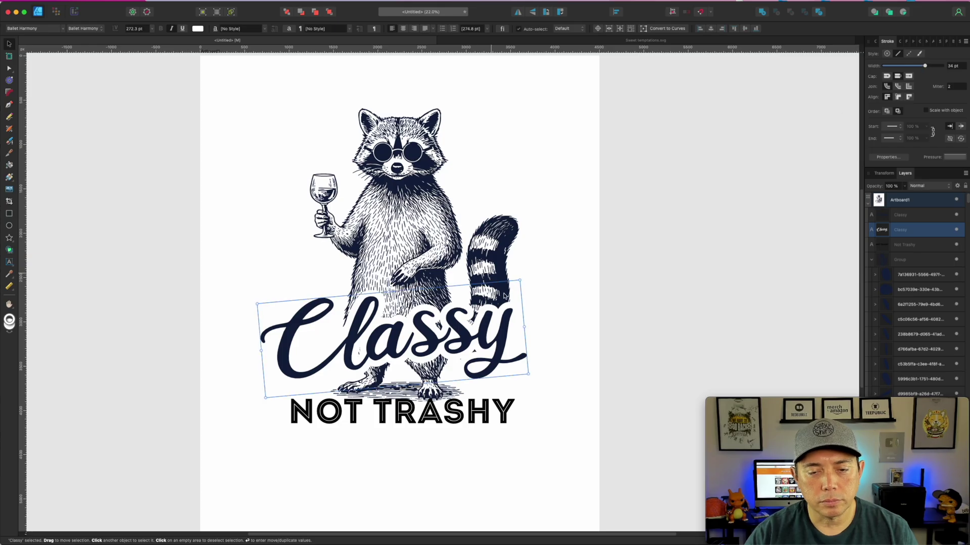
- Shrink the "Not Trashy" text to about 79 pt and move it well below the raccoon's feet
click(595, 287)
drag(421, 415, 436, 391)
drag(526, 397, 424, 453)
- Draw a closed Pen shape around the raccoon's lower legs and feet, running behind the "Classy" lettering
key(p)
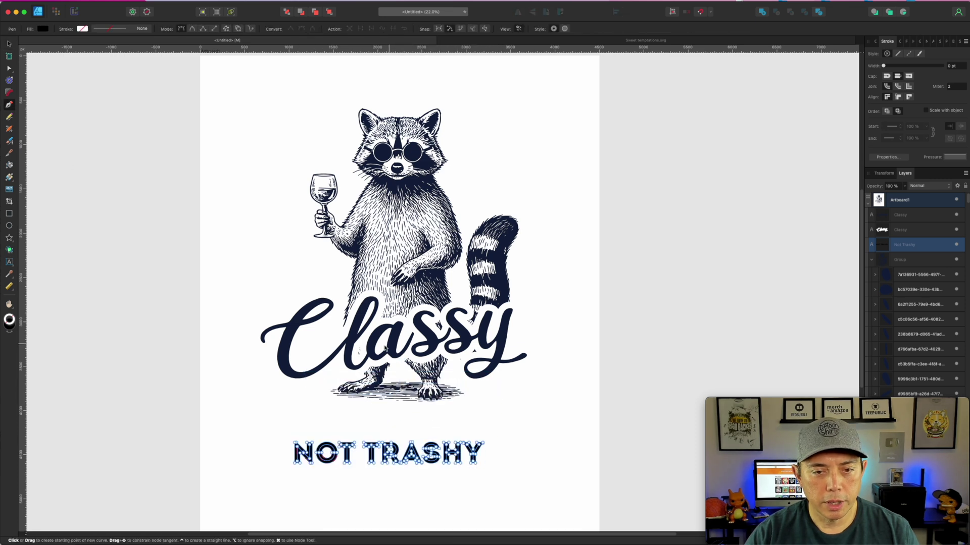
click(324, 346)
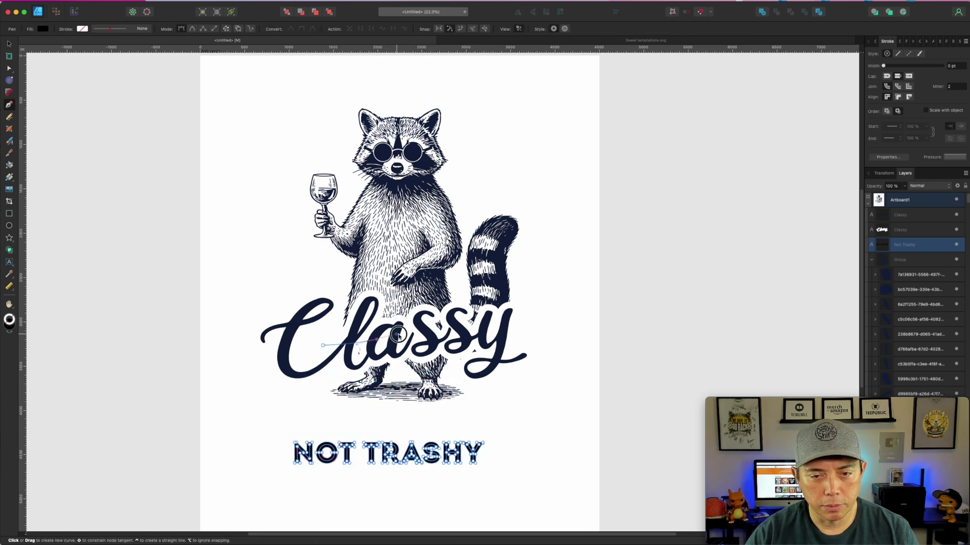
click(428, 327)
click(470, 330)
click(505, 338)
click(528, 382)
click(479, 412)
click(393, 415)
click(302, 410)
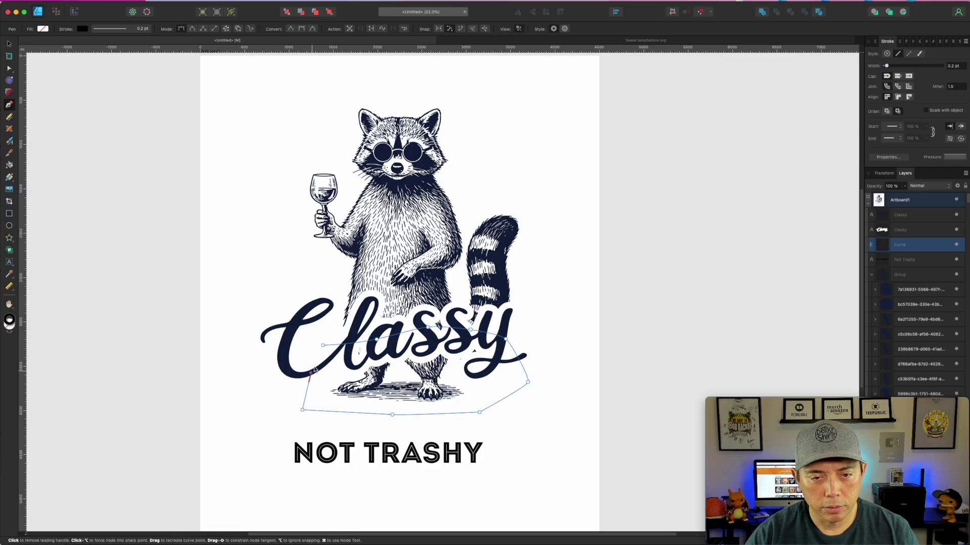
click(323, 347)
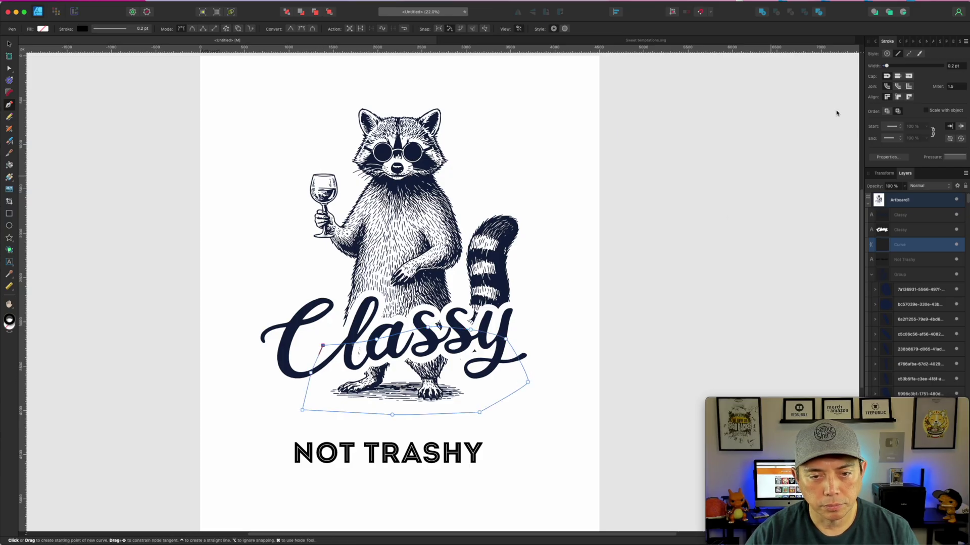
- Remove the pen shape's outline and fill it with white, setting all CMYK values to 0
click(875, 43)
click(869, 65)
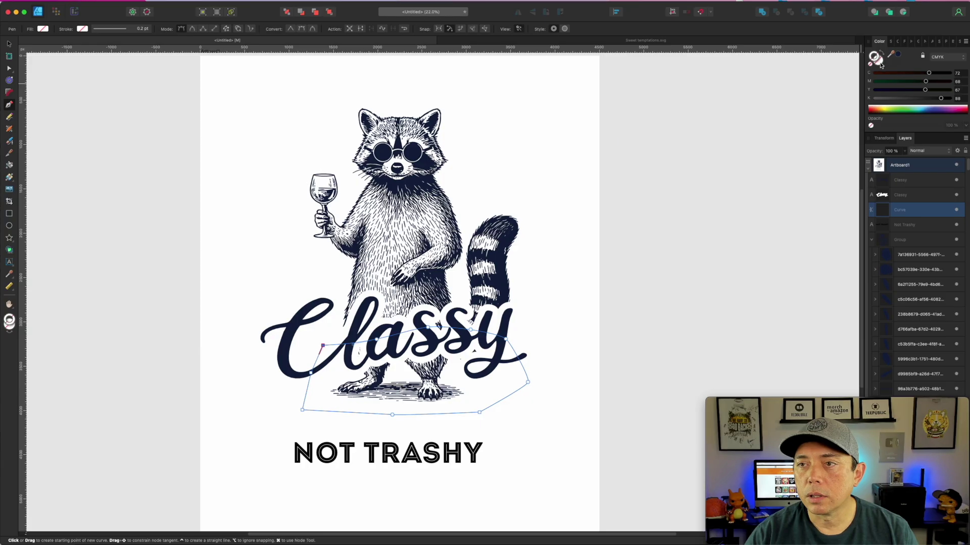
click(876, 98)
click(876, 89)
click(875, 81)
click(874, 73)
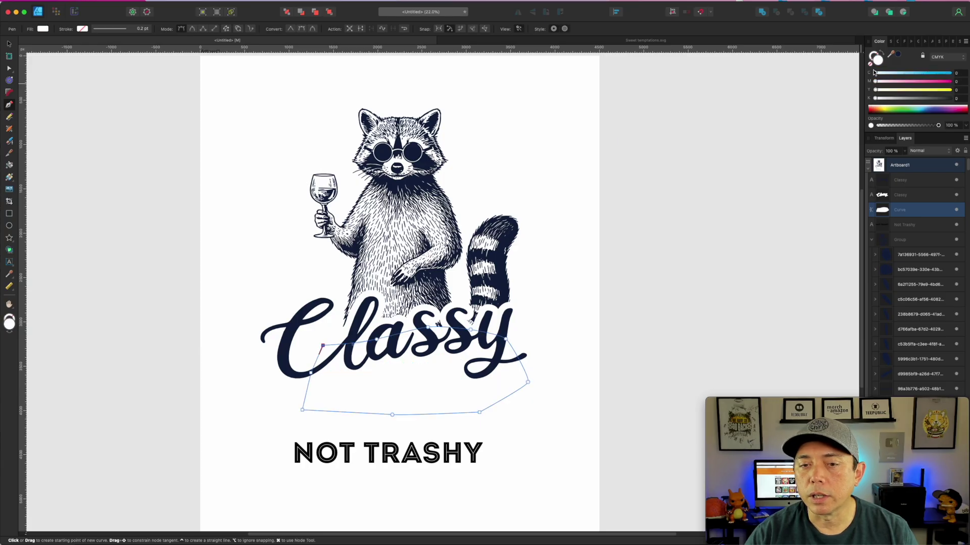
click(8, 44)
click(685, 171)
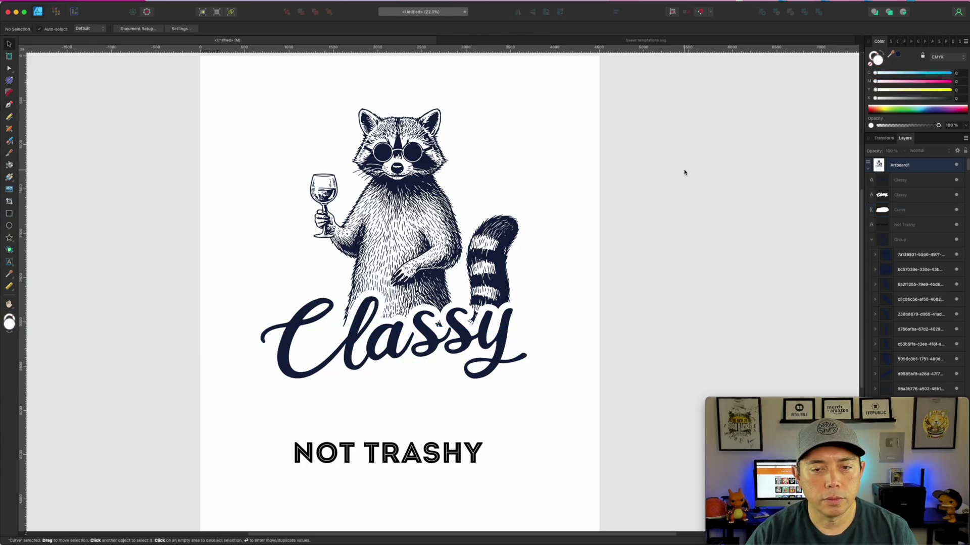
- Bring the "Not Trashy" text to the front directly under "Classy" and shrink it to about 67 pt
drag(414, 457, 420, 392)
click(329, 12)
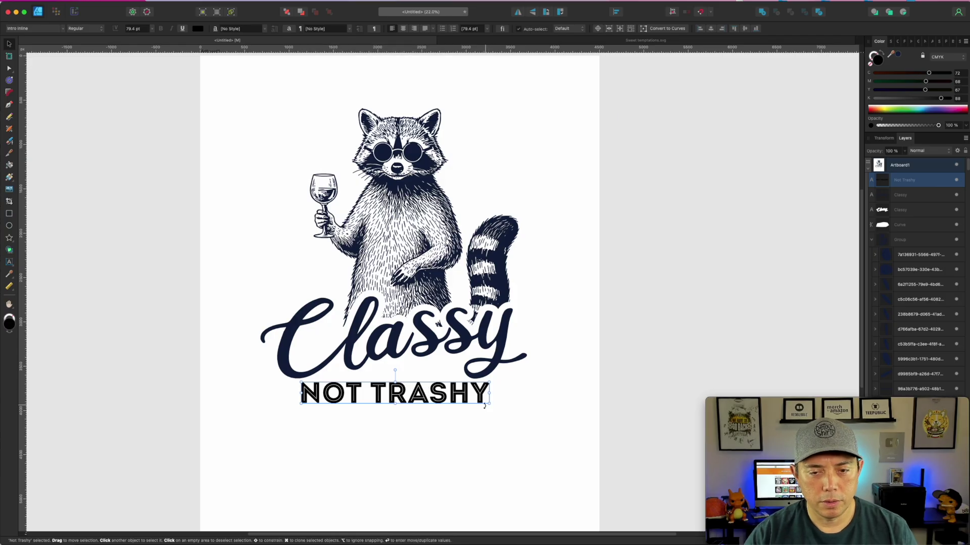
drag(488, 404, 420, 384)
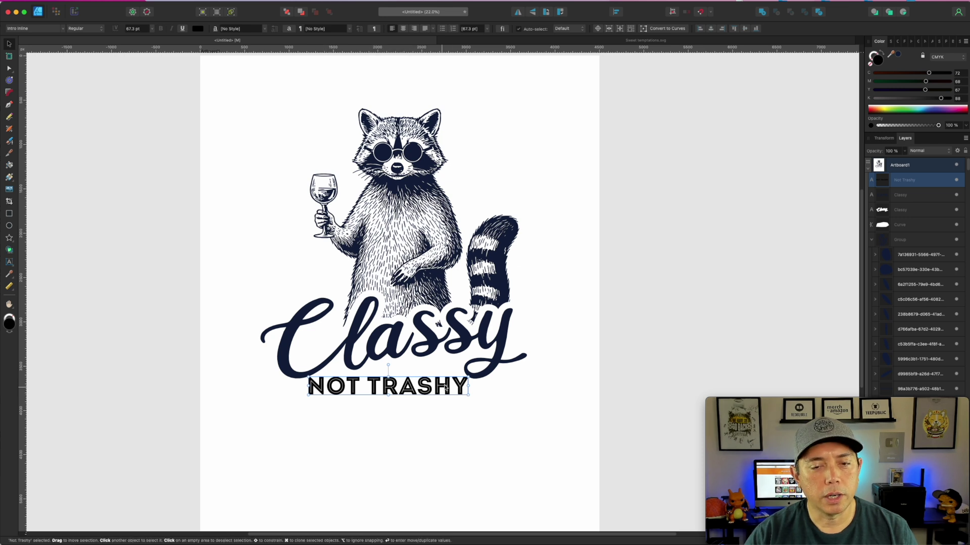
- Change the font of the whole "Not Trashy" text to Veneer
double_click(419, 391)
triple_click(420, 391)
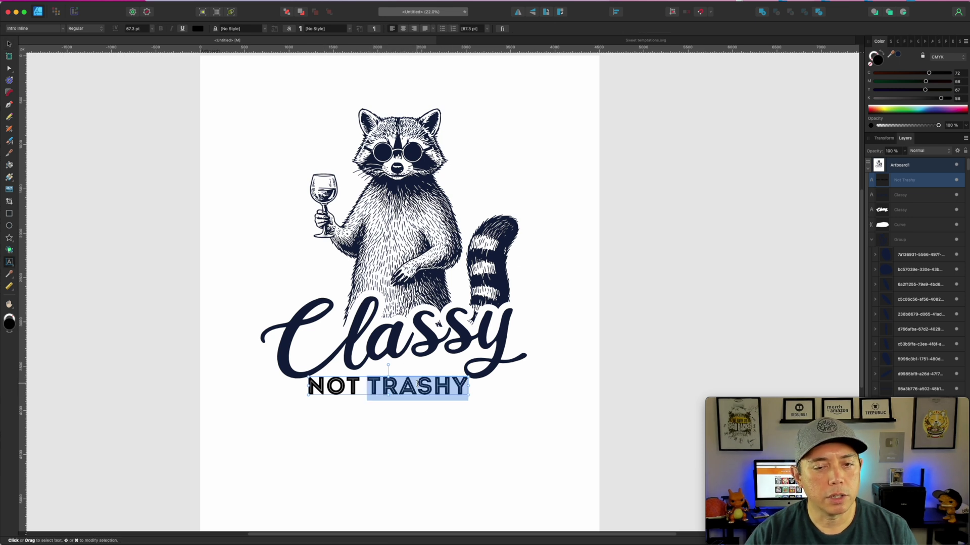
click(62, 30)
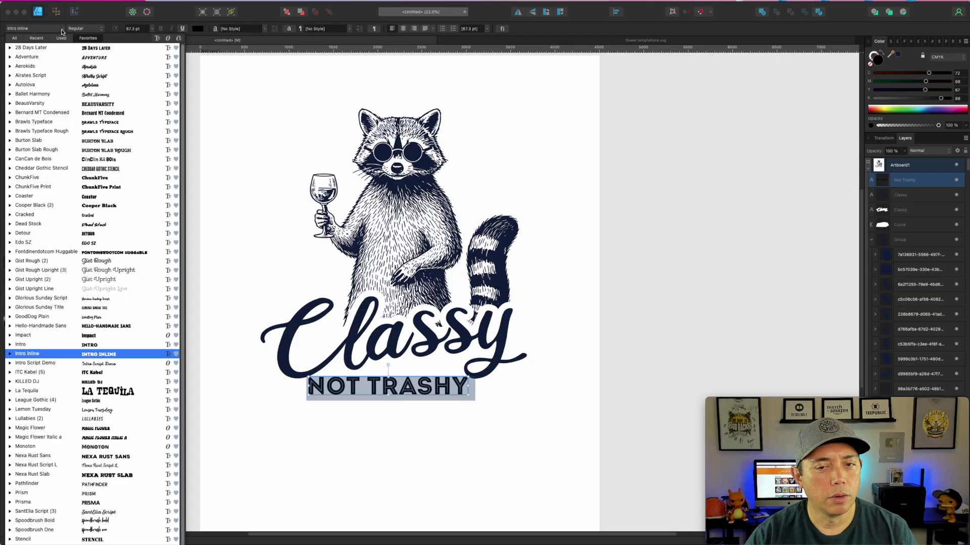
scroll(91, 353, down, 1)
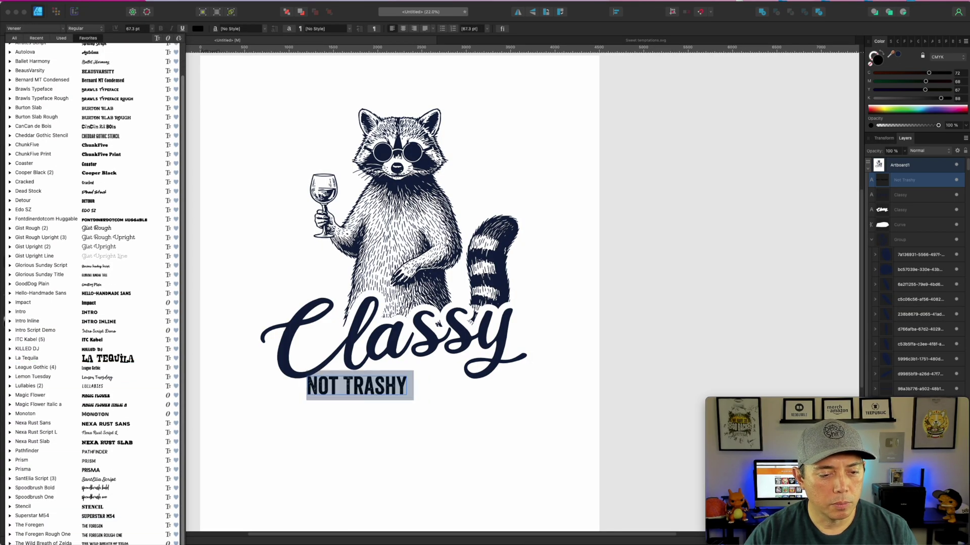
click(428, 399)
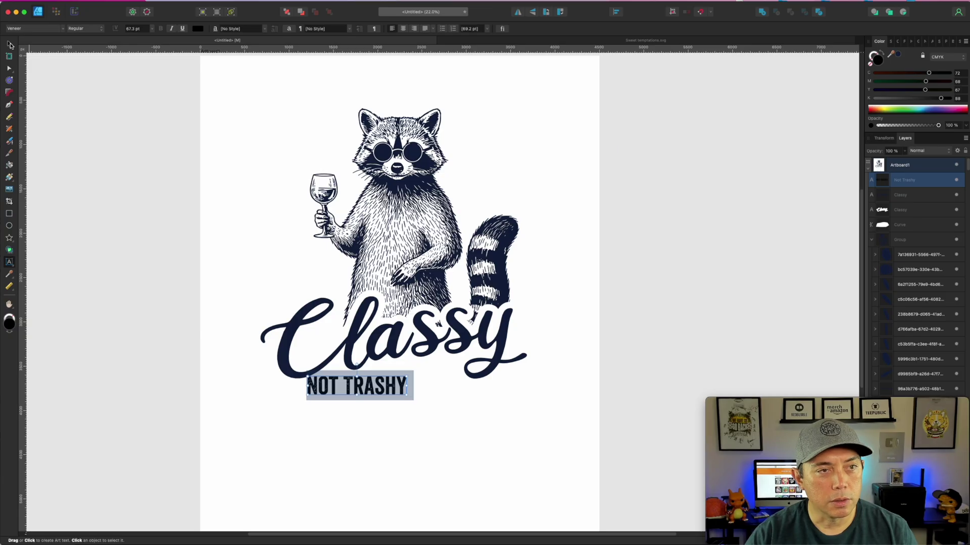
- Enlarge the "Not Trashy" text to about 91 pt and fit it closely beneath "Classy"
click(10, 44)
drag(407, 399, 450, 415)
drag(400, 372, 422, 369)
drag(472, 397, 462, 398)
drag(411, 379, 416, 371)
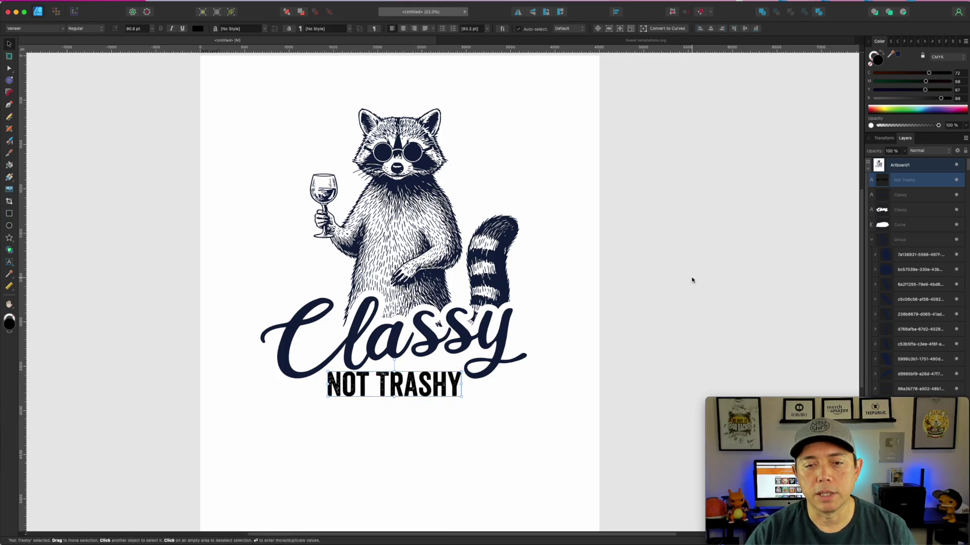
- Recolor the "Not Trashy" text with the previously sampled navy and nudge it slightly
click(897, 54)
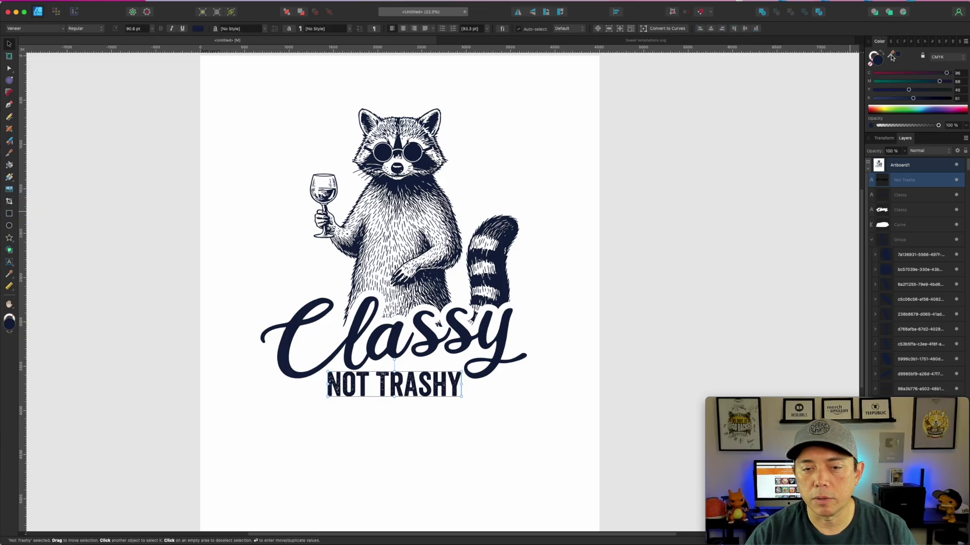
click(666, 193)
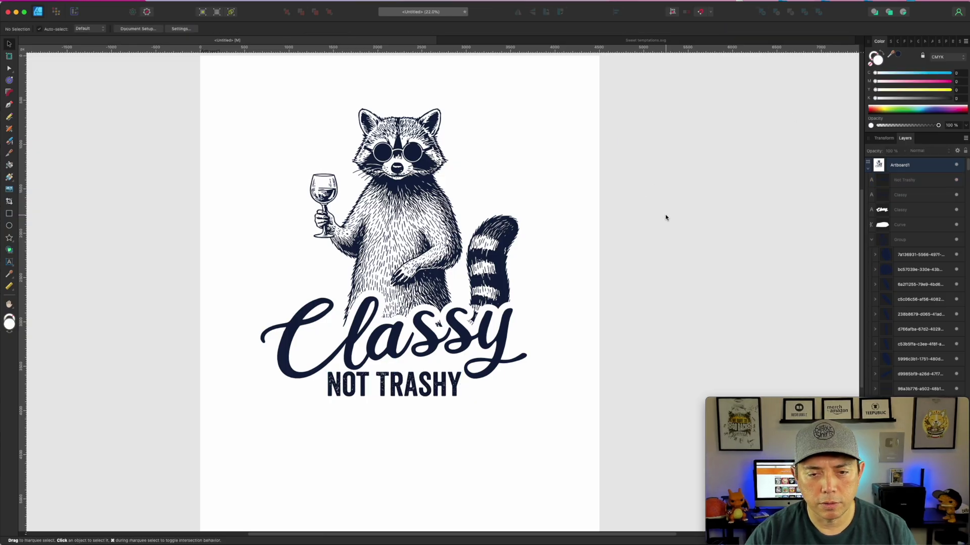
click(446, 389)
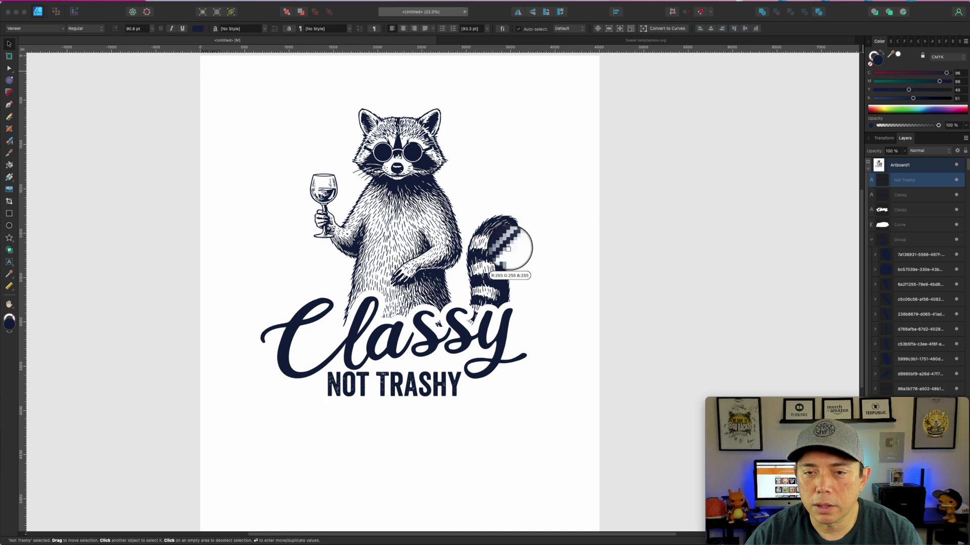
click(708, 253)
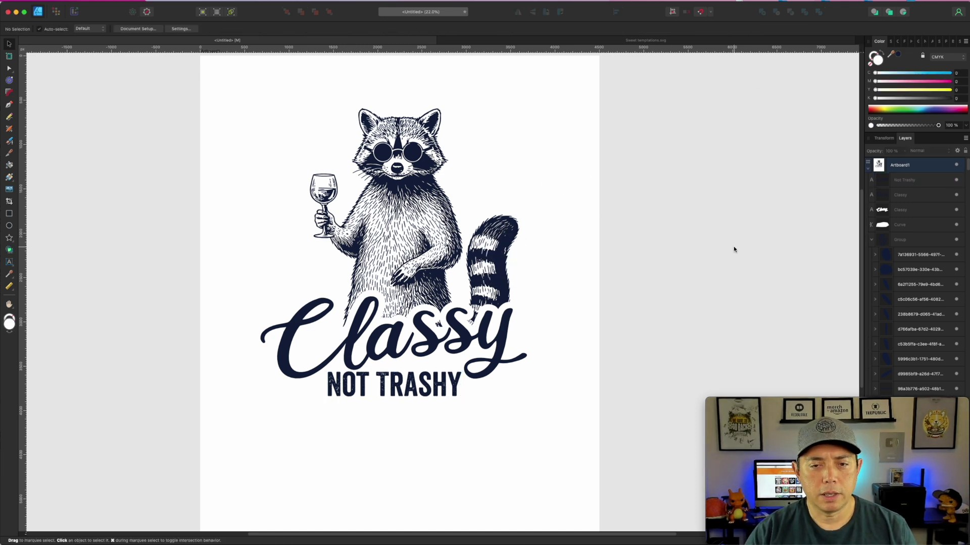
click(444, 381)
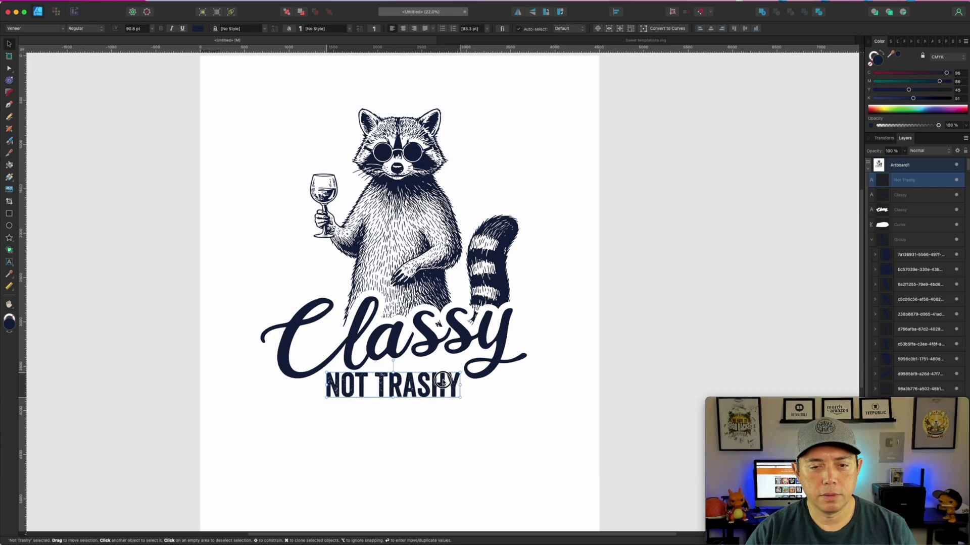
click(672, 277)
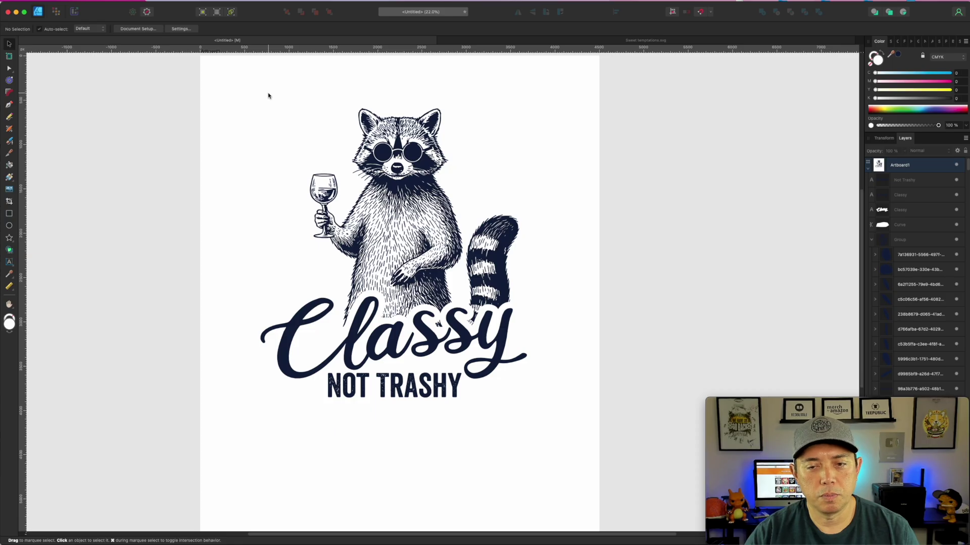
- Enlarge the raccoon and "Not Trashy" together and shift them to sit centered behind the "Classy" lettering
drag(267, 85, 570, 408)
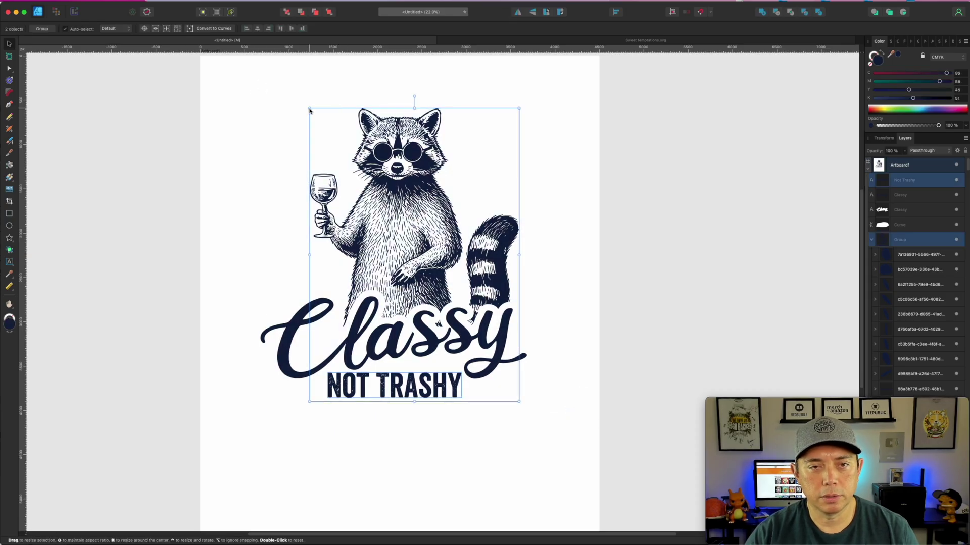
drag(309, 109, 272, 88)
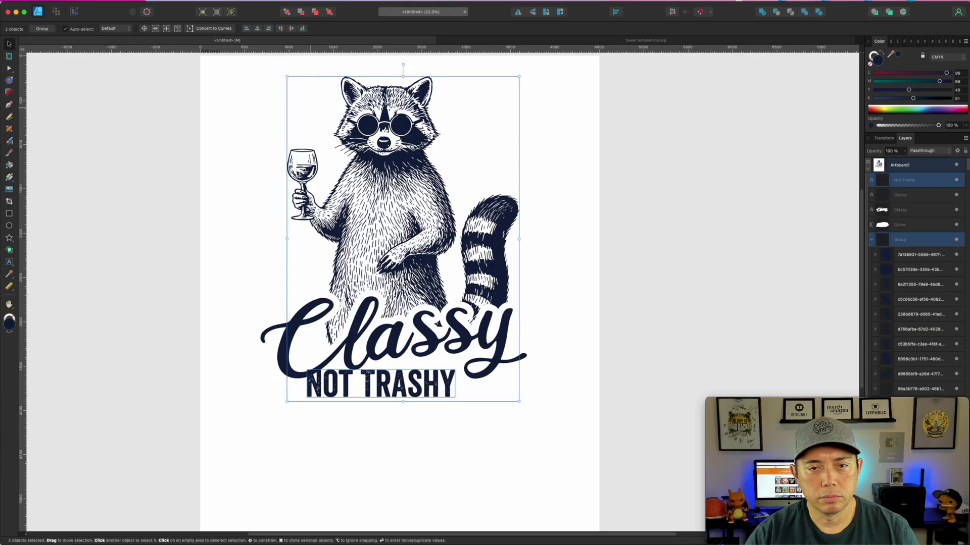
drag(392, 167, 399, 171)
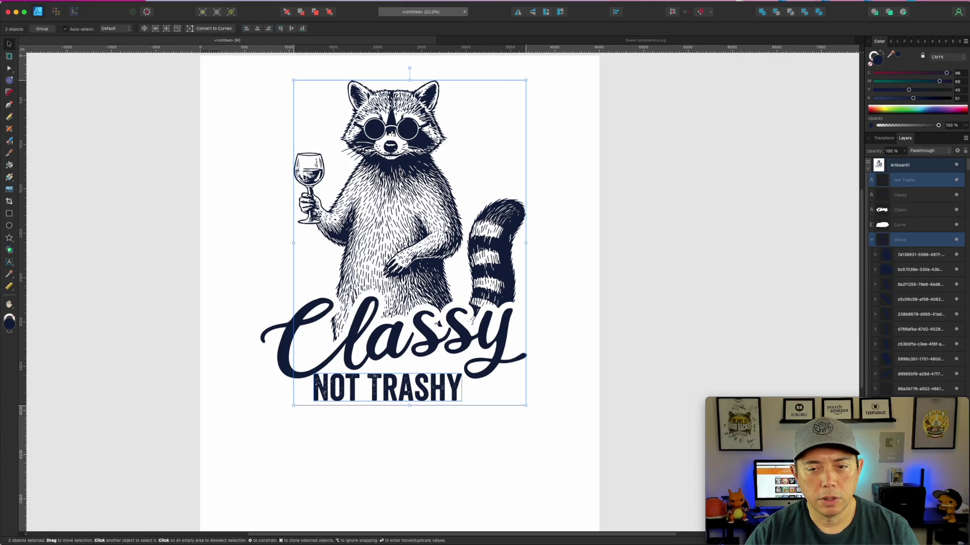
- Shrink the "Not Trashy" text to about 92 pt and tilt it to follow the slant of "Classy"
click(671, 392)
click(369, 397)
drag(369, 395, 374, 397)
drag(467, 404, 461, 400)
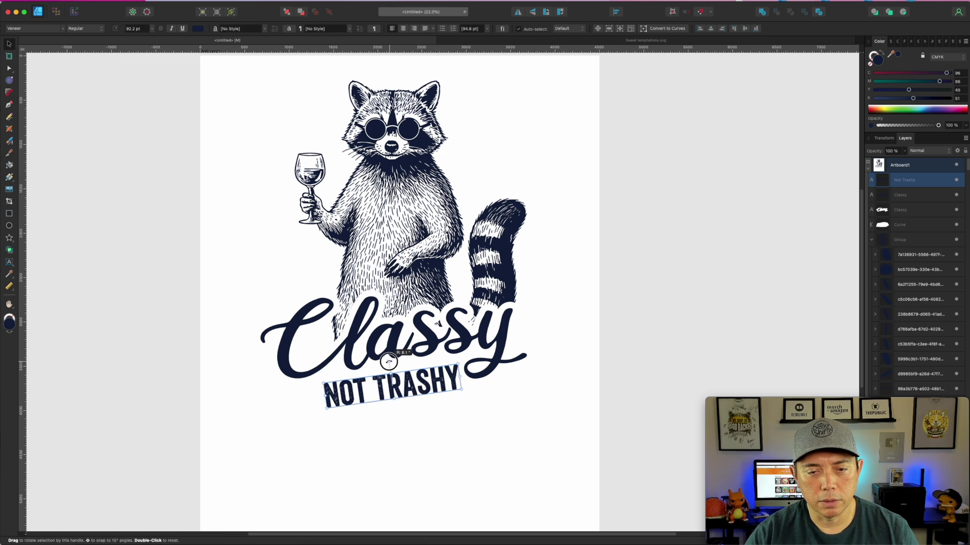
- Scale up the entire raccoon and lettering design to fill more of the artboard
scroll(165, 120, down, 2)
drag(145, 109, 509, 452)
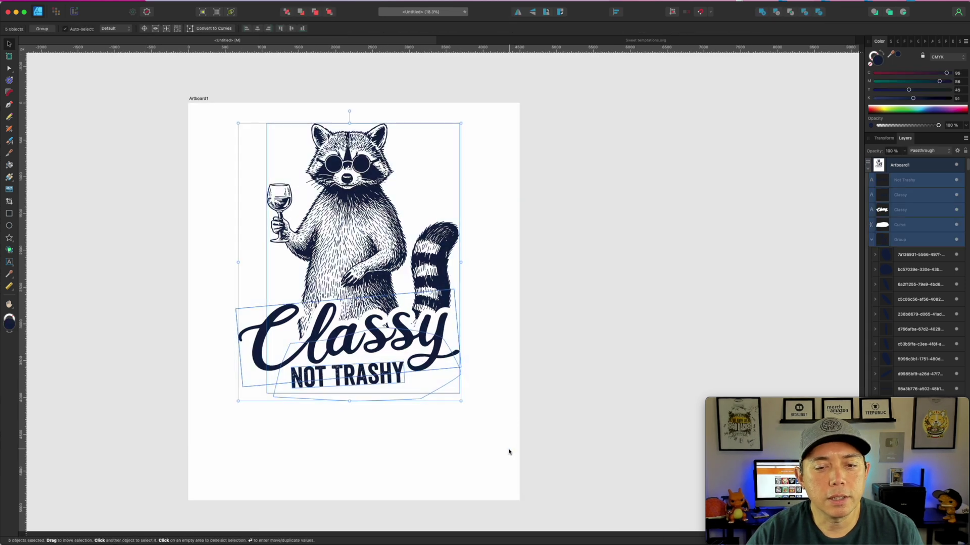
drag(461, 403, 491, 454)
click(624, 263)
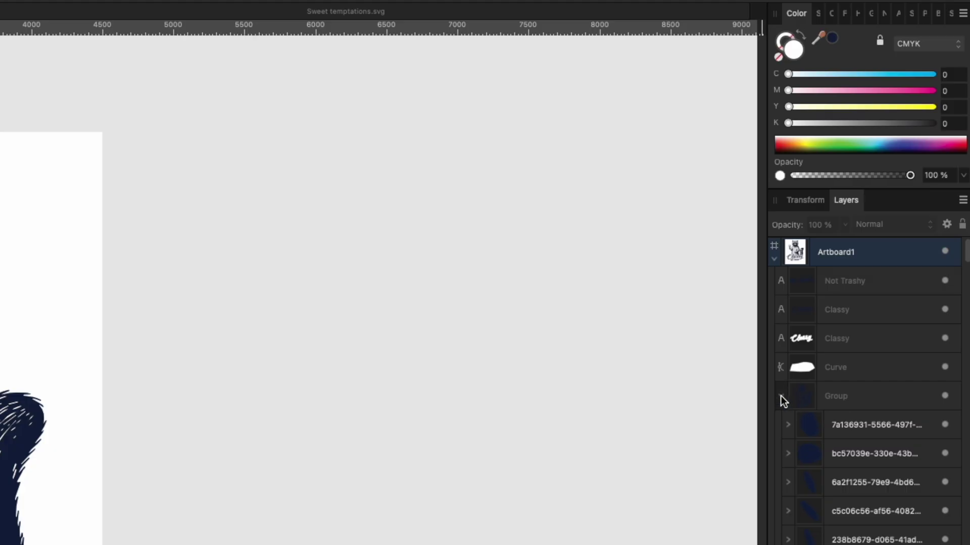
- Collapse the raccoon group's layers and group the white "Classy" copy with the white curve shape
click(780, 396)
click(859, 404)
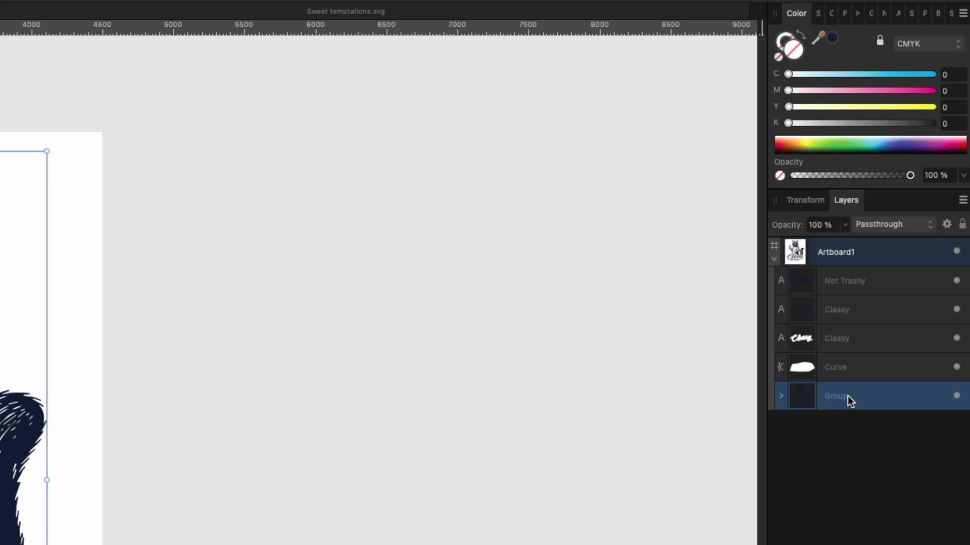
click(856, 360)
shift+click(850, 344)
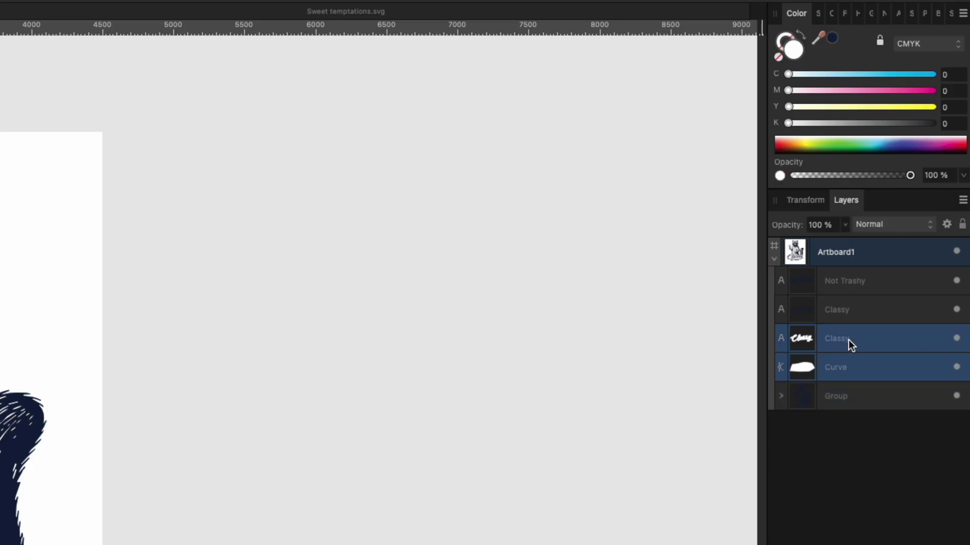
key(super+g)
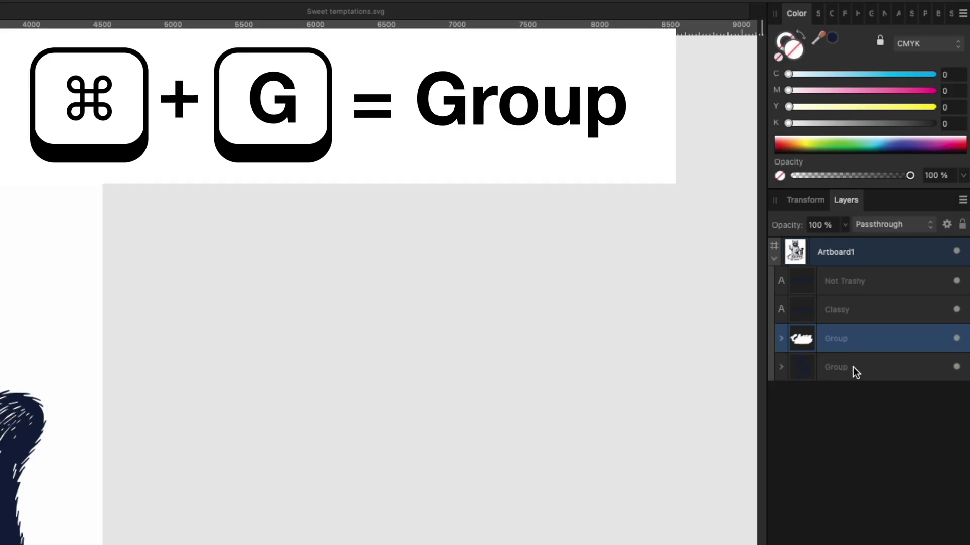
- Group the white shapes with the raccoon group, and set the inner white group's blend mode to Erase
shift+click(847, 367)
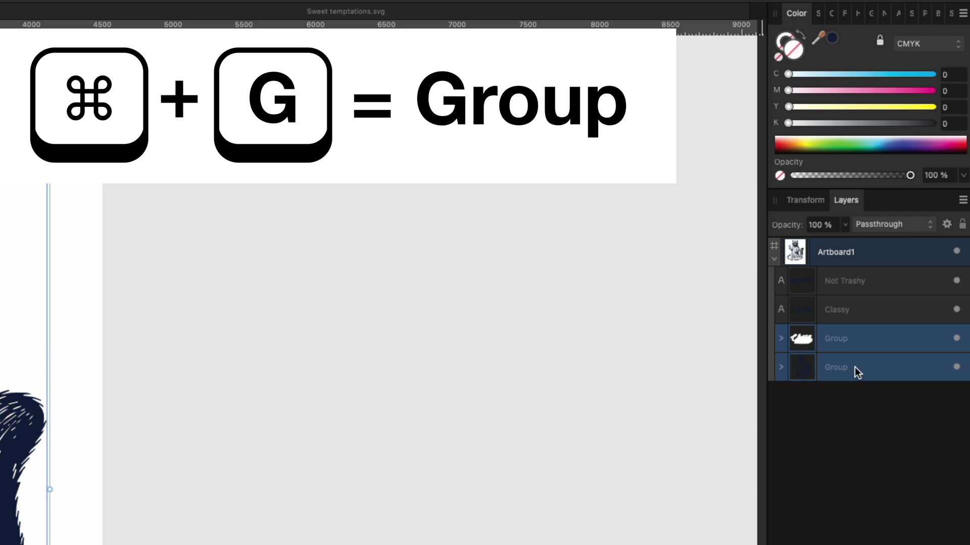
key(super+g)
click(781, 339)
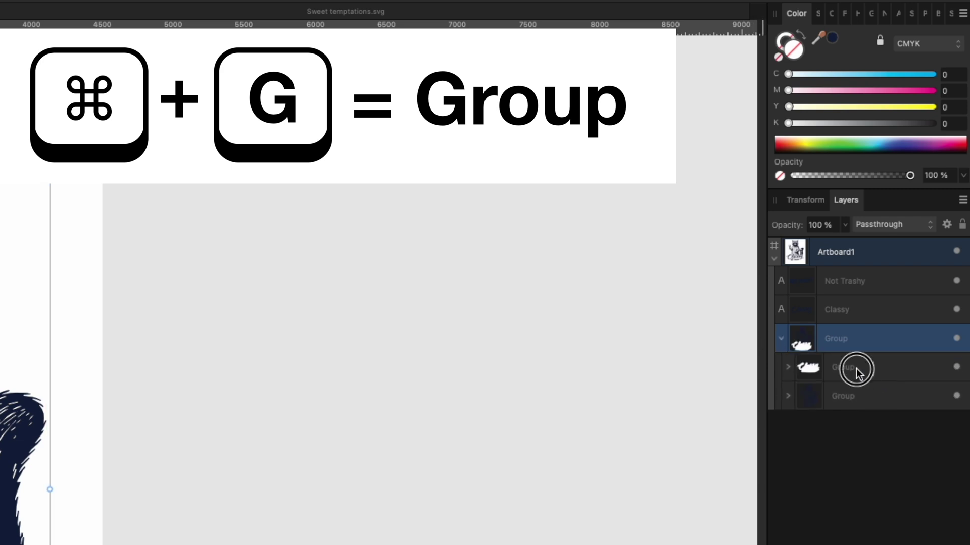
click(856, 368)
click(929, 225)
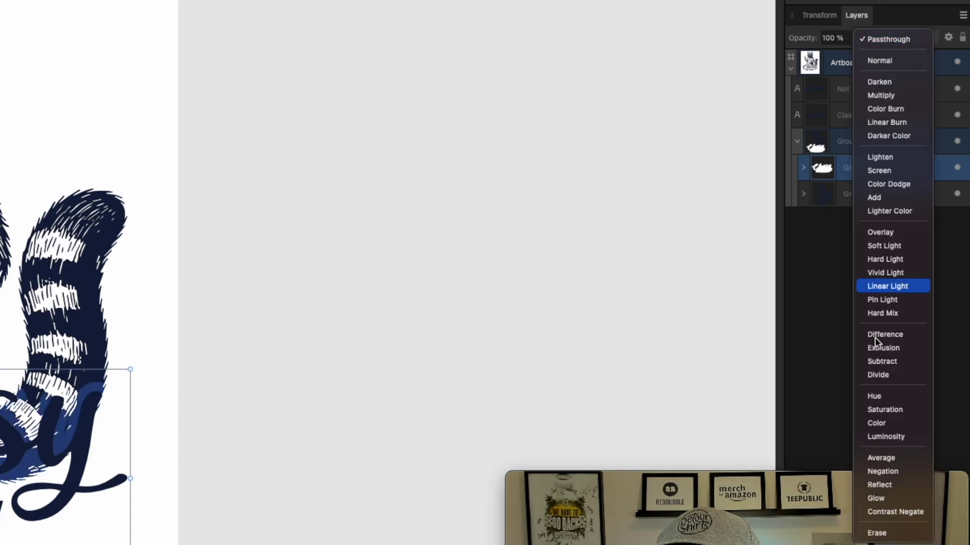
click(870, 535)
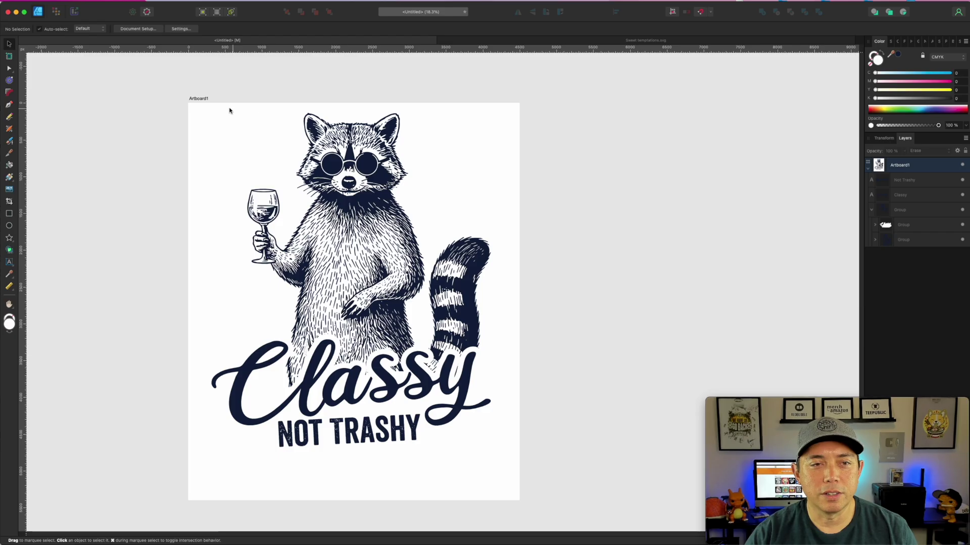
- Vary the magenta value of the artboard fill to check the erased areas behind the lettering
click(200, 98)
mouse_move(876, 81)
mouse_down()
mouse_move(897, 84)
mouse_move(875, 73)
mouse_move(890, 89)
mouse_move(808, 86)
mouse_up()
click(633, 144)
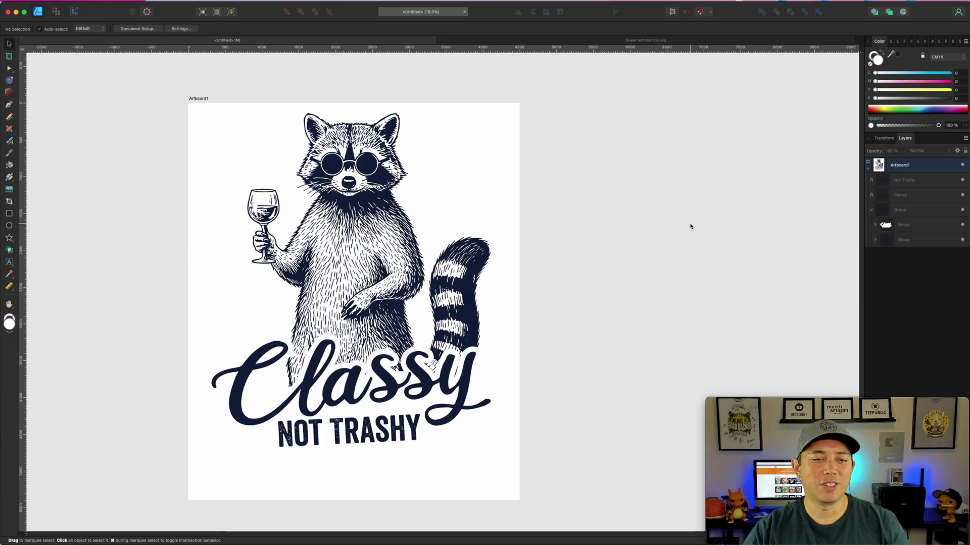